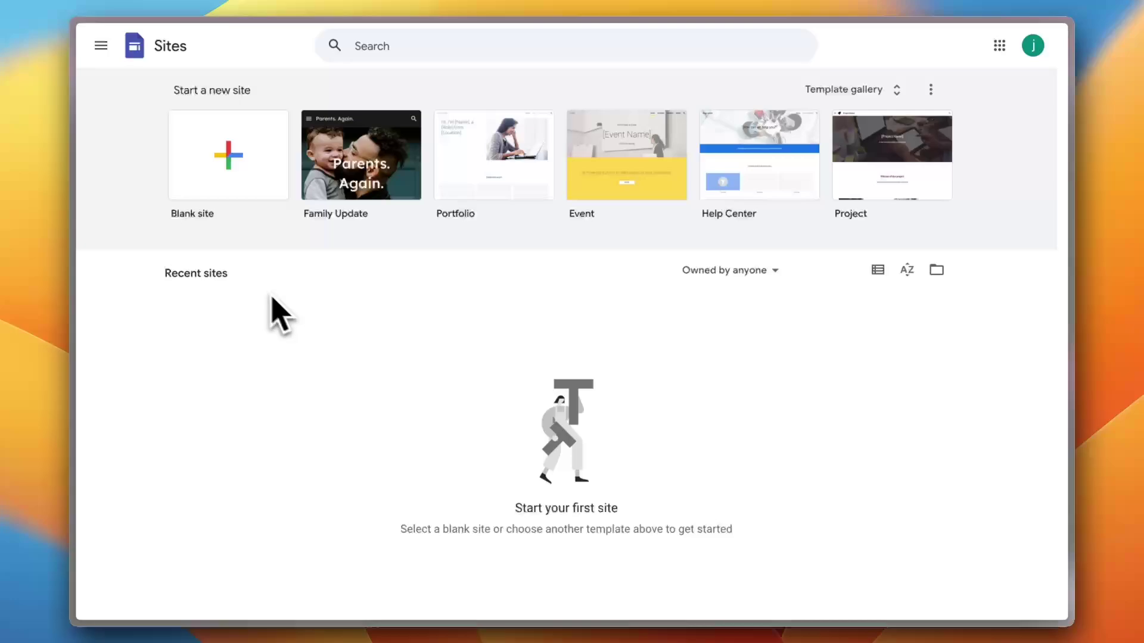
- Pick the Family Update template from the Start a new site gallery
mouse_move(72, 206)
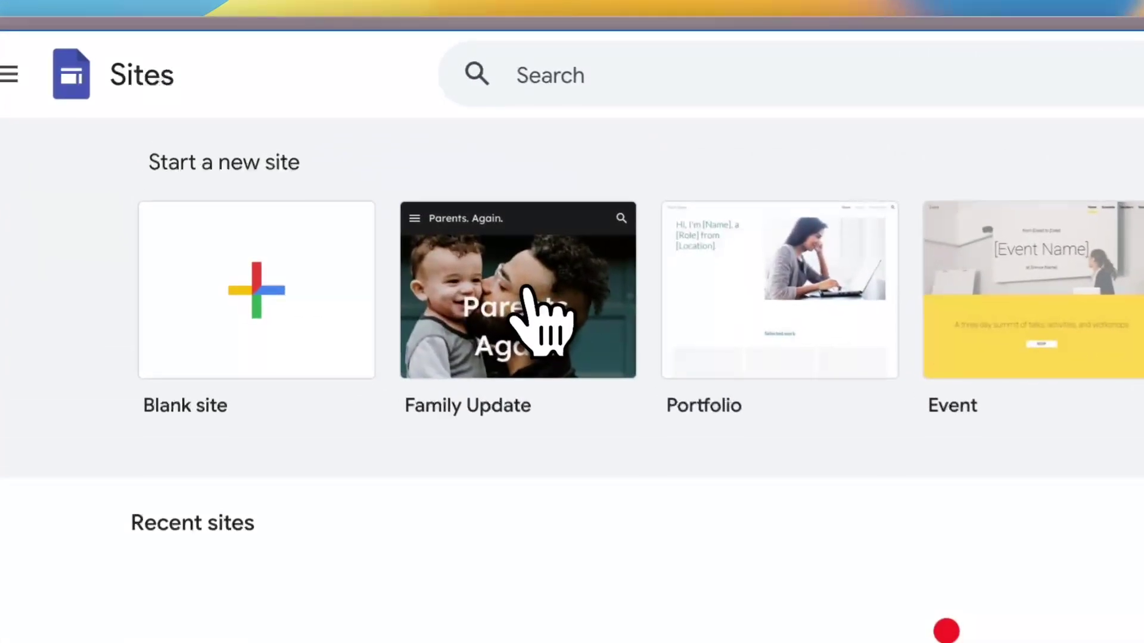
- Create a new site from the Family Update template and scroll its page
click(532, 293)
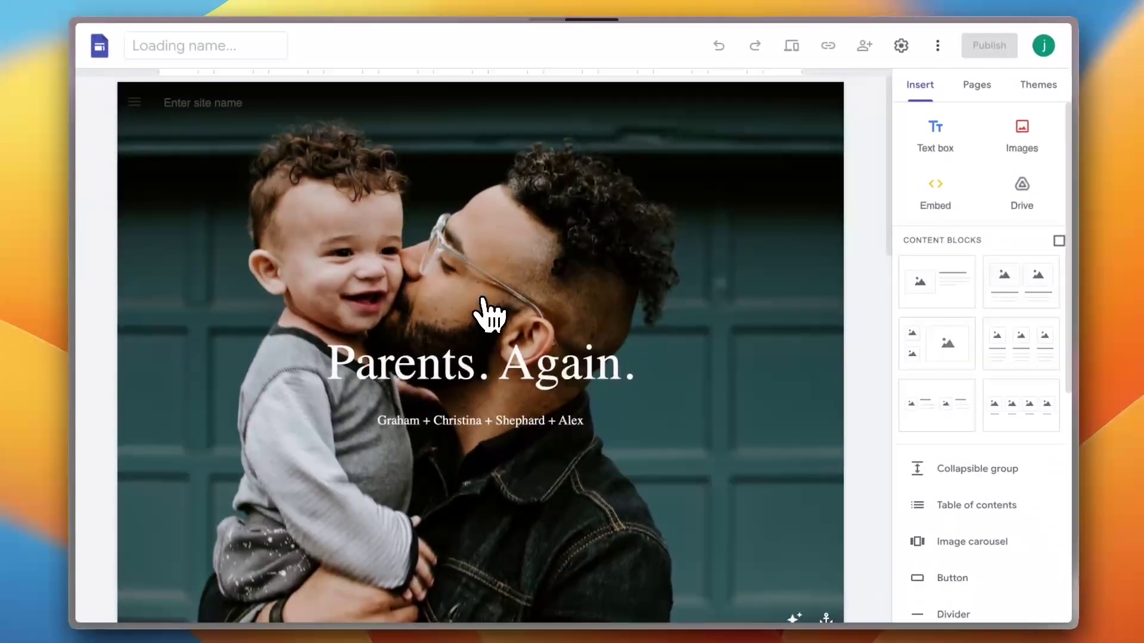
scroll(484, 302, down, 3)
scroll(492, 318, down, 15)
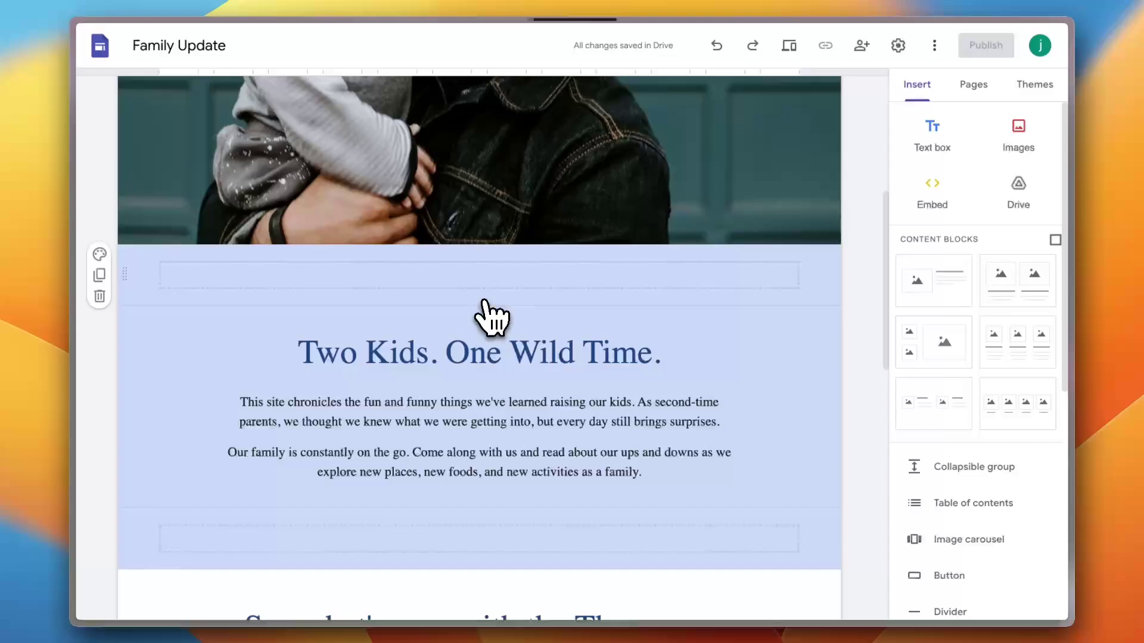
scroll(492, 319, up, 15)
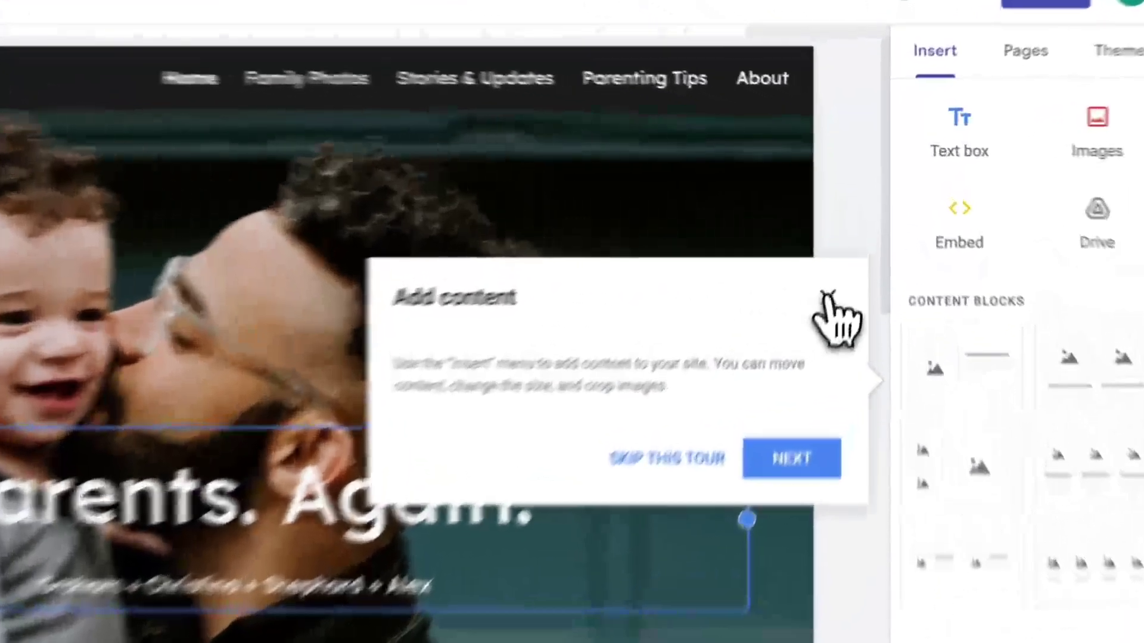
- Dismiss the introductory editor tour and browse through the template page
click(849, 238)
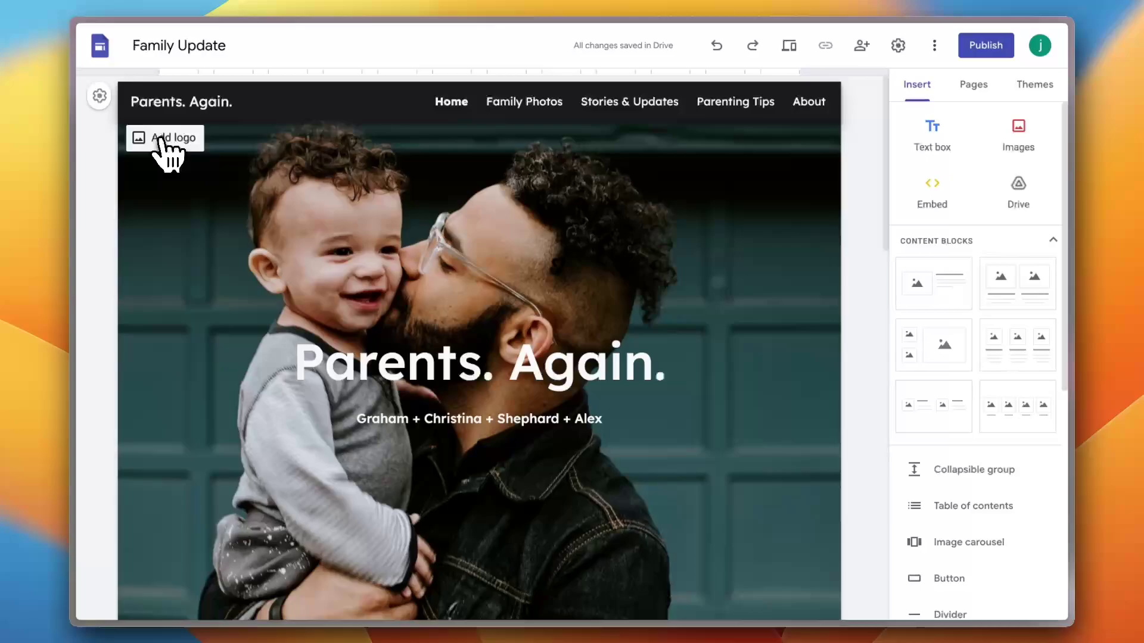
scroll(209, 217, down, 2)
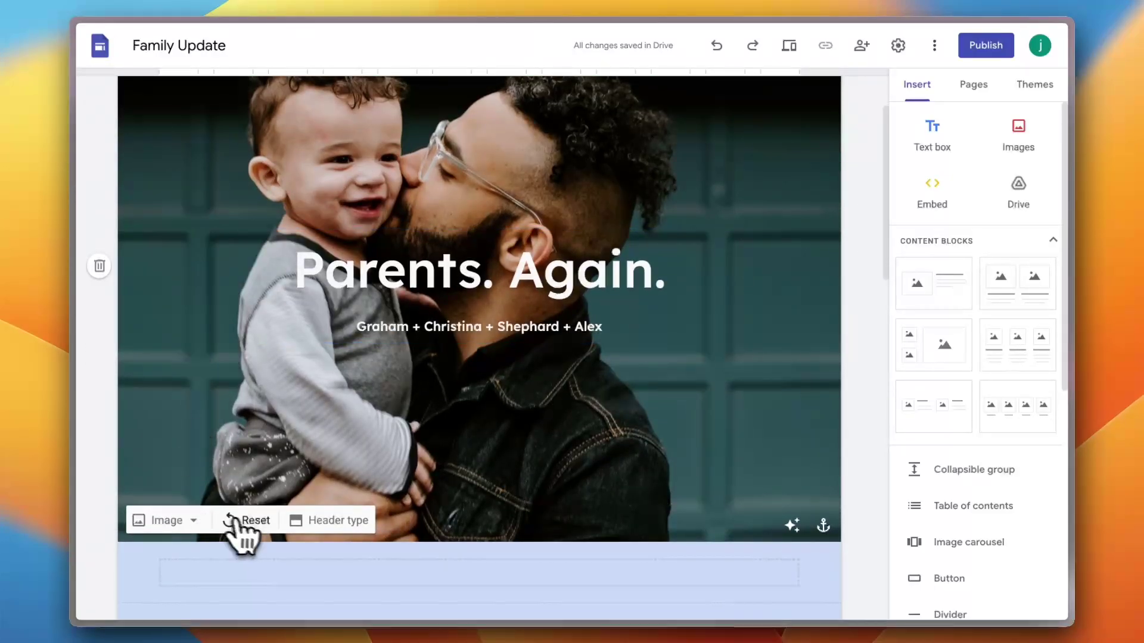
scroll(511, 427, down, 10)
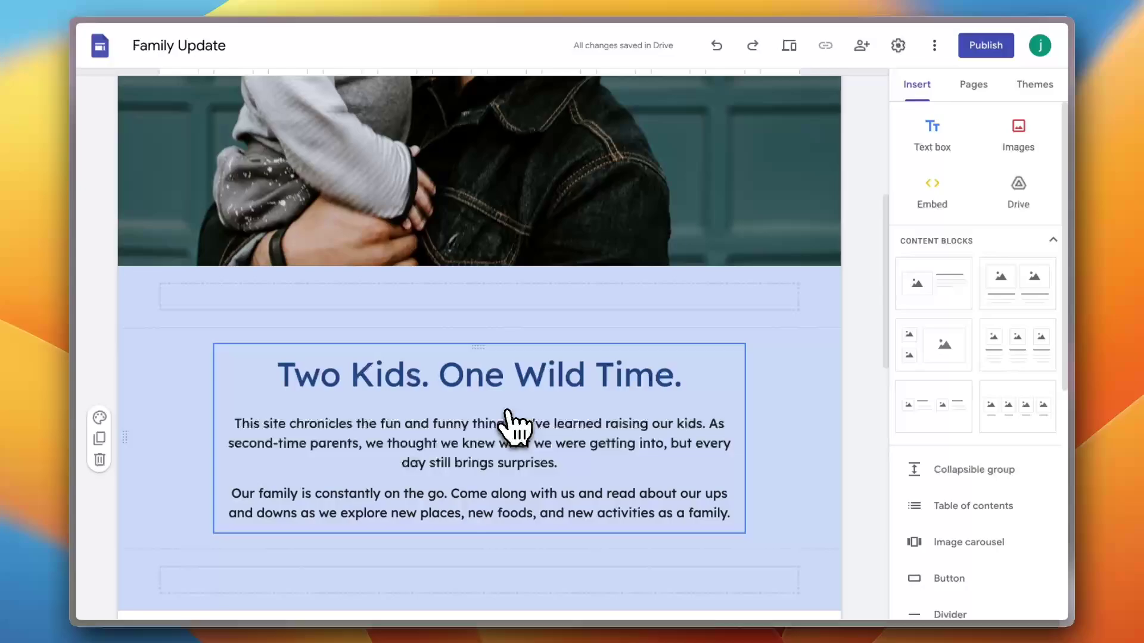
scroll(514, 425, down, 4)
scroll(511, 428, up, 5)
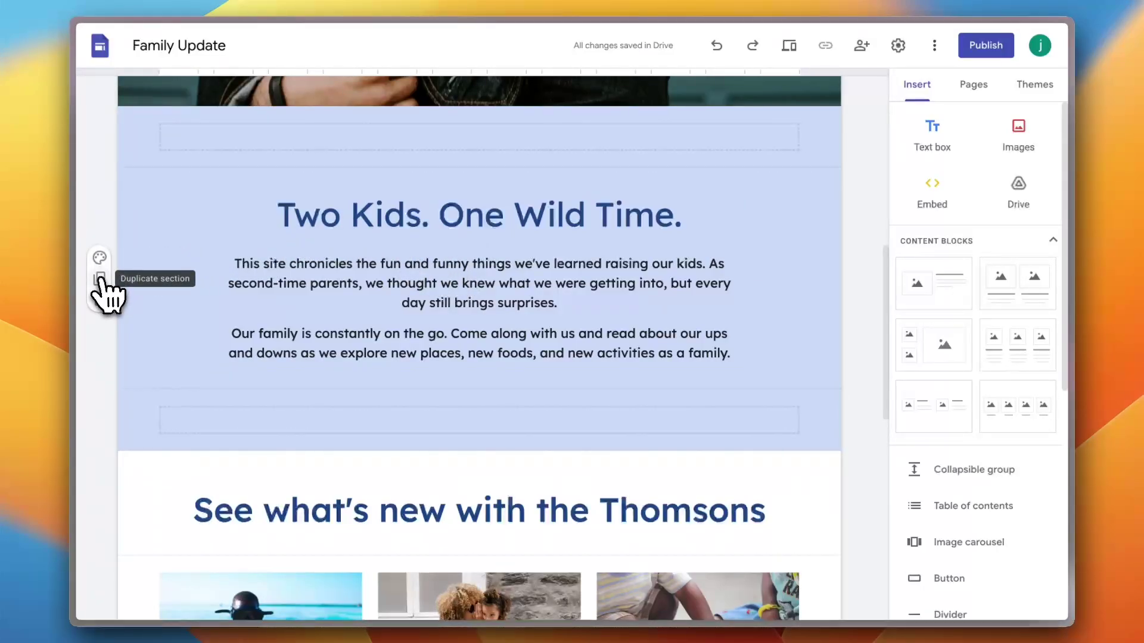
scroll(563, 274, up, 10)
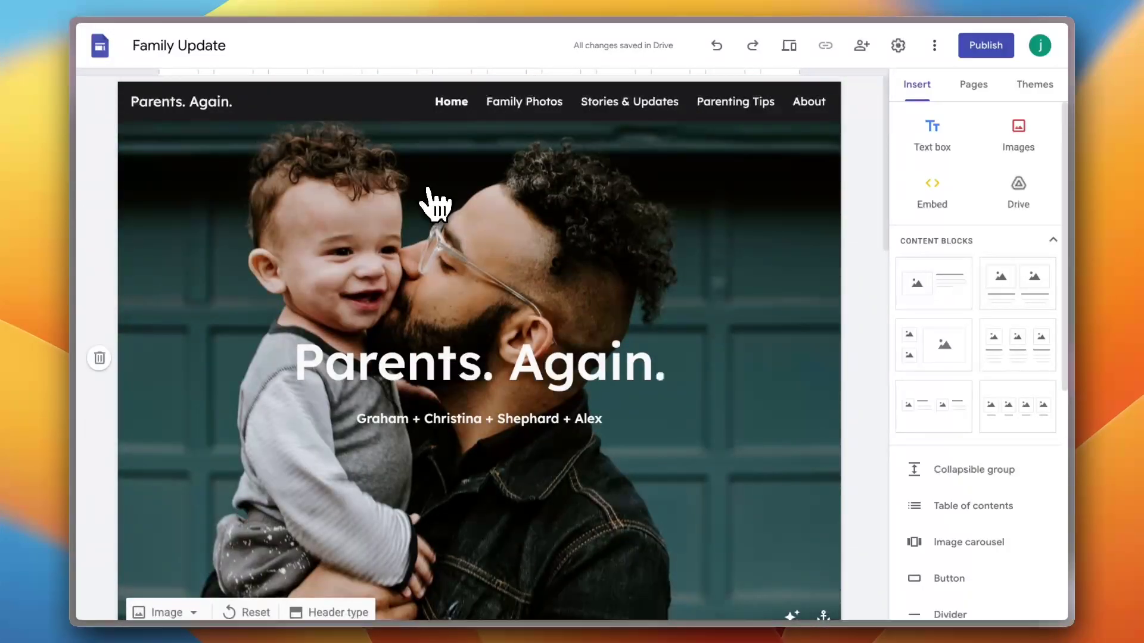
- Replace the site title 'Parents. Again.' with 'freestuff'
click(270, 108)
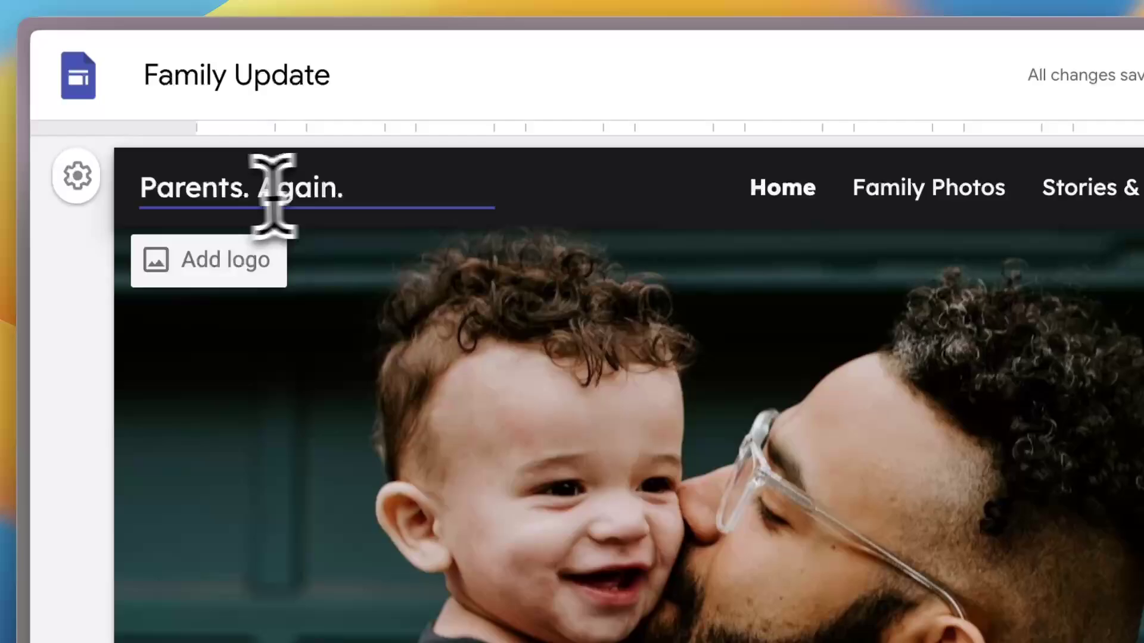
triple_click(240, 187)
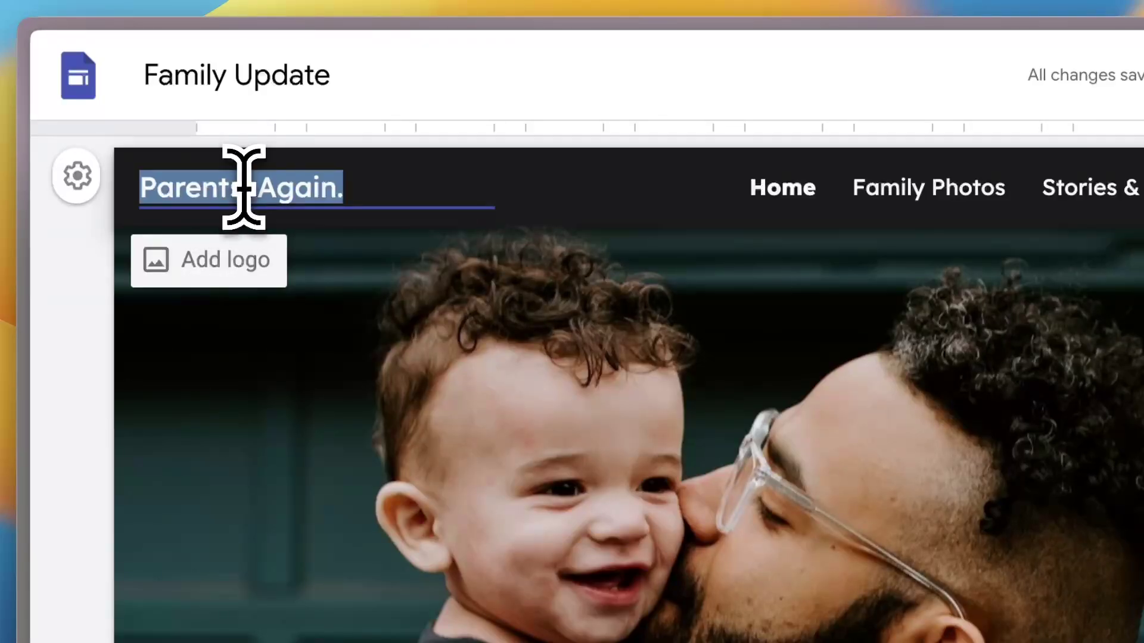
text(freestu)
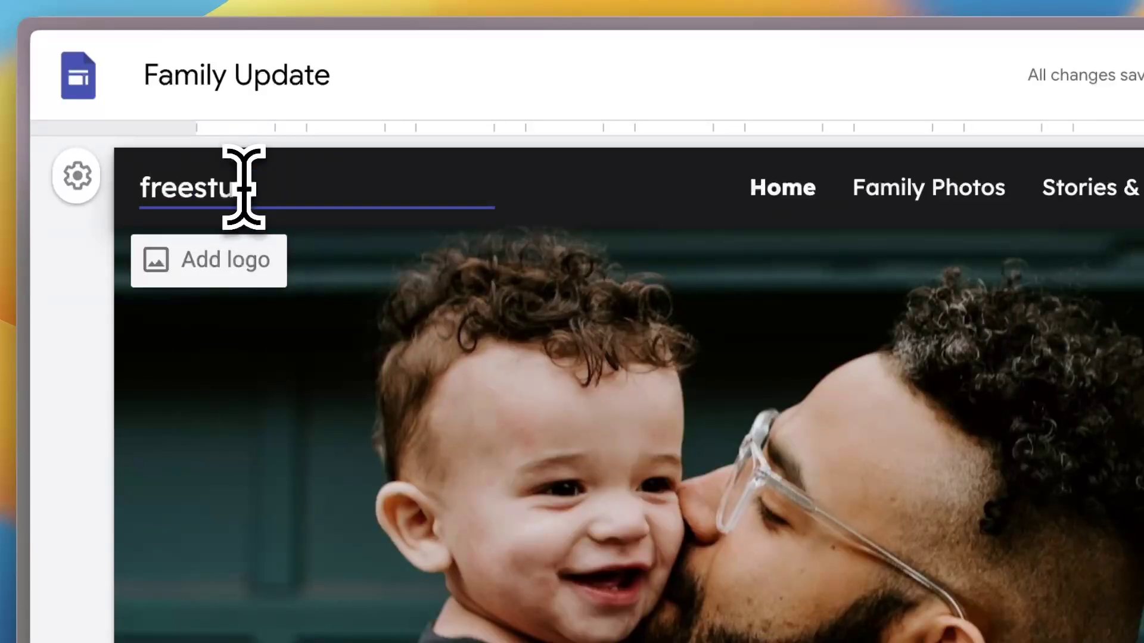
text(ff)
- Upload the restaurant photo from Downloads as the site logo
click(257, 262)
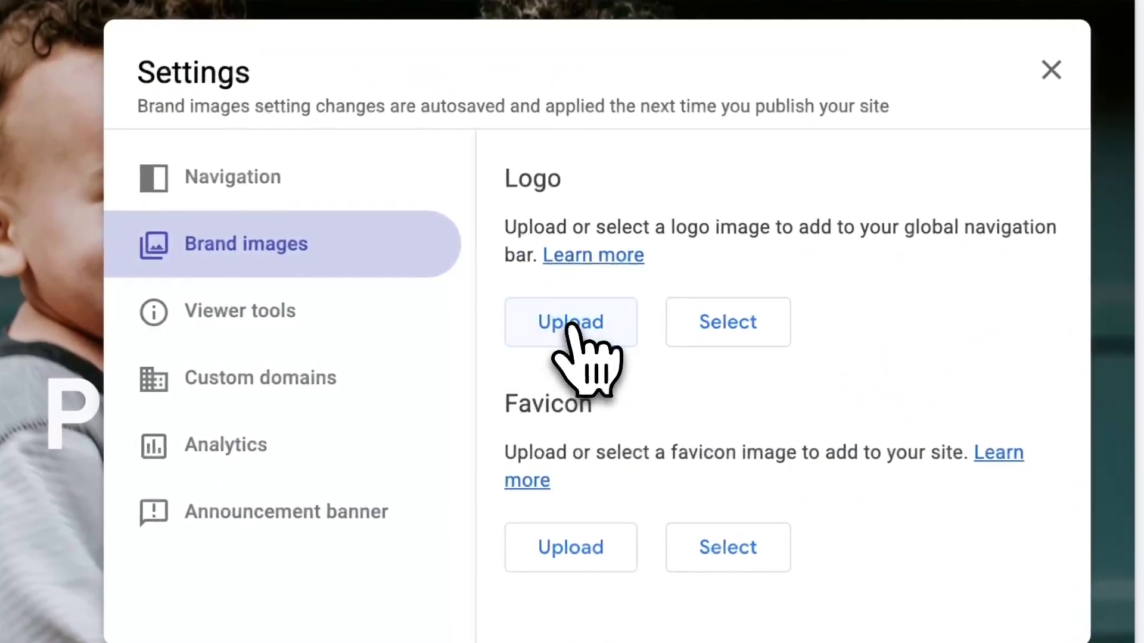
click(564, 320)
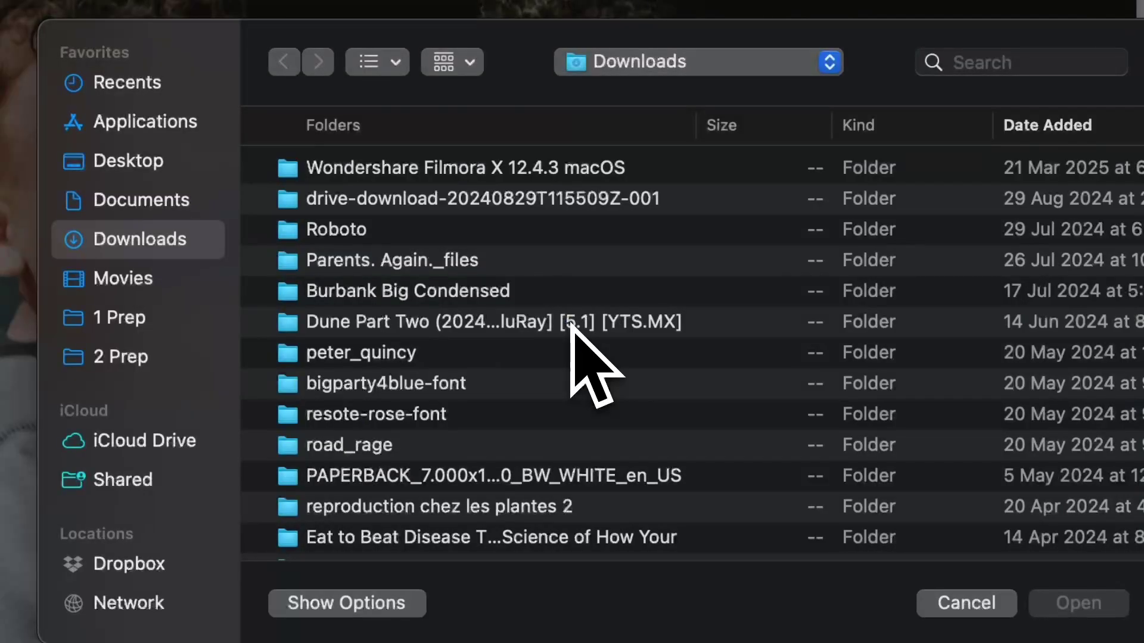
scroll(571, 334, down, 10)
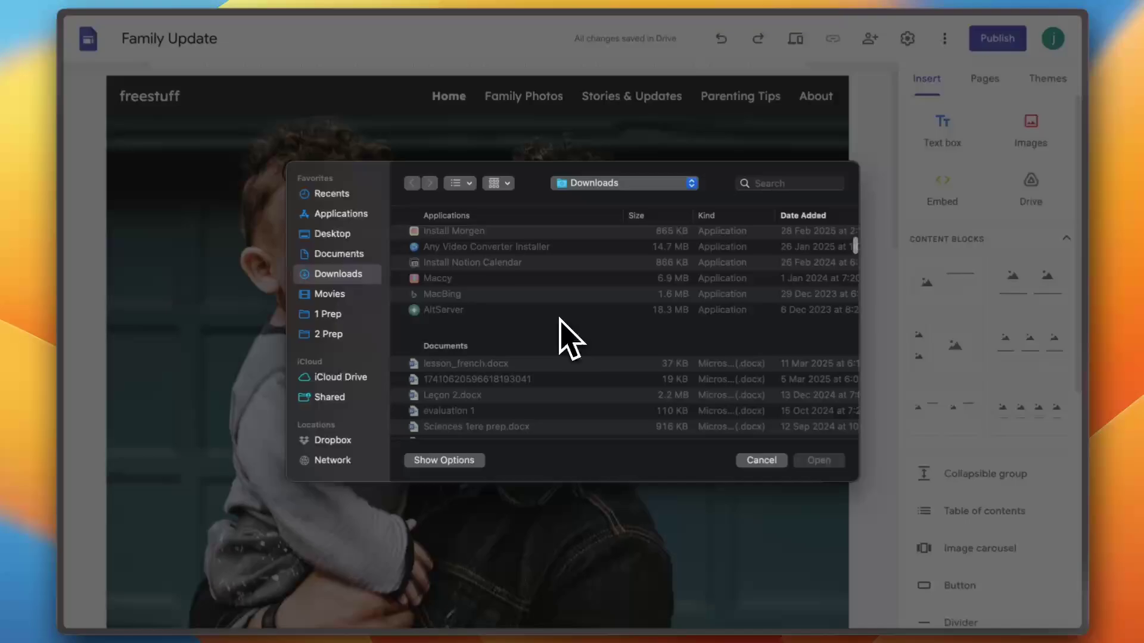
scroll(569, 337, down, 15)
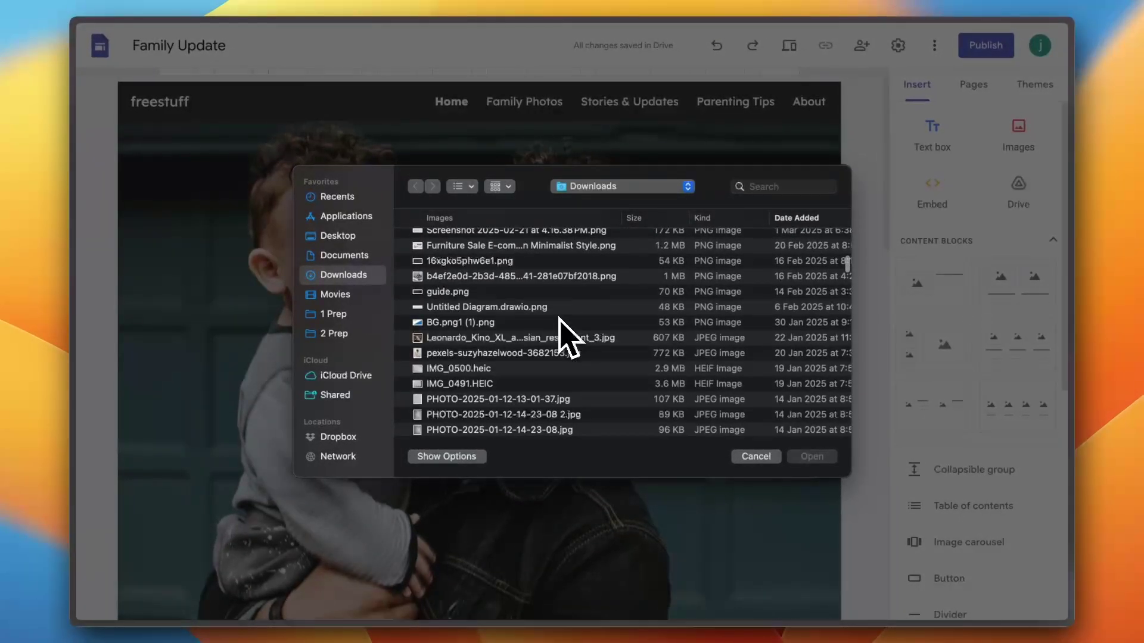
double_click(560, 319)
scroll(649, 334, up, 2)
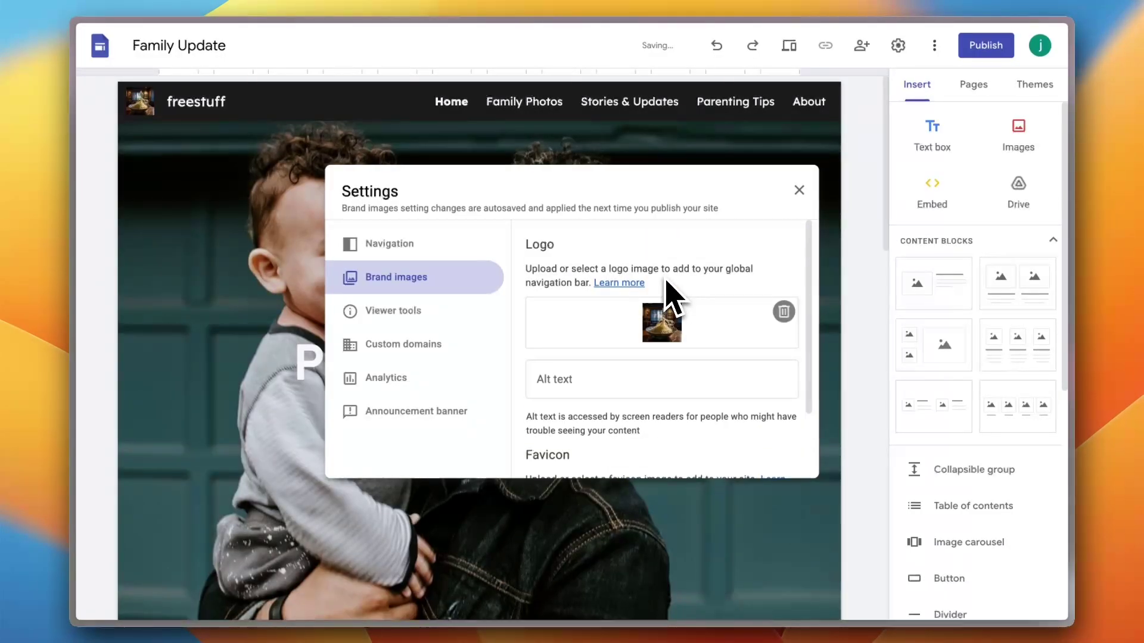
click(799, 190)
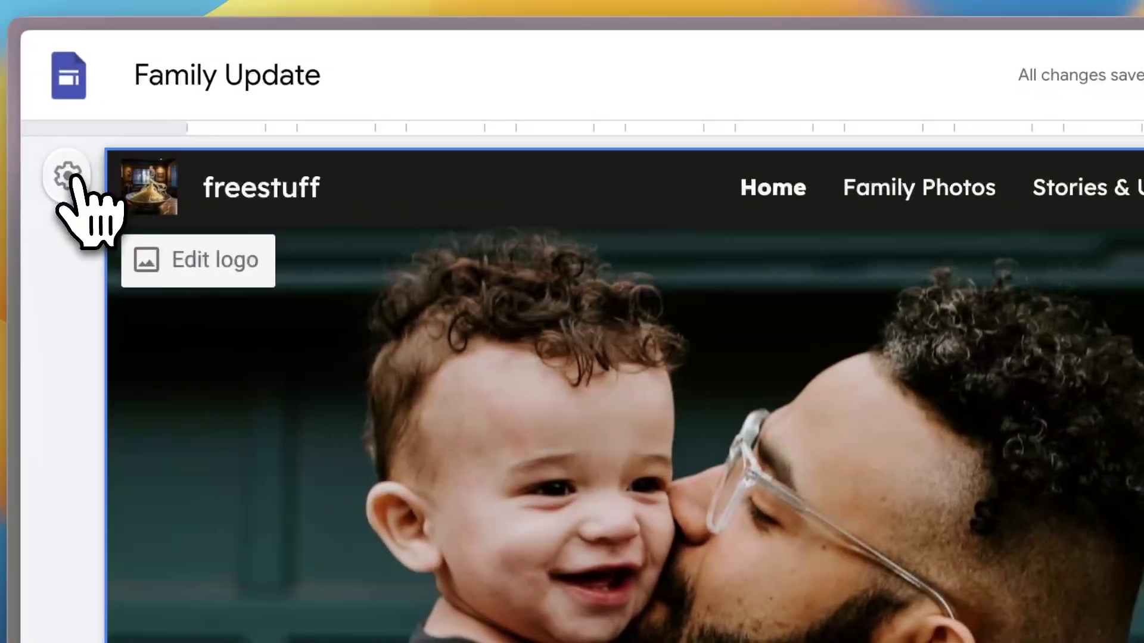
- Change navigation mode from Top to Side and check the collapsible side menu
click(71, 179)
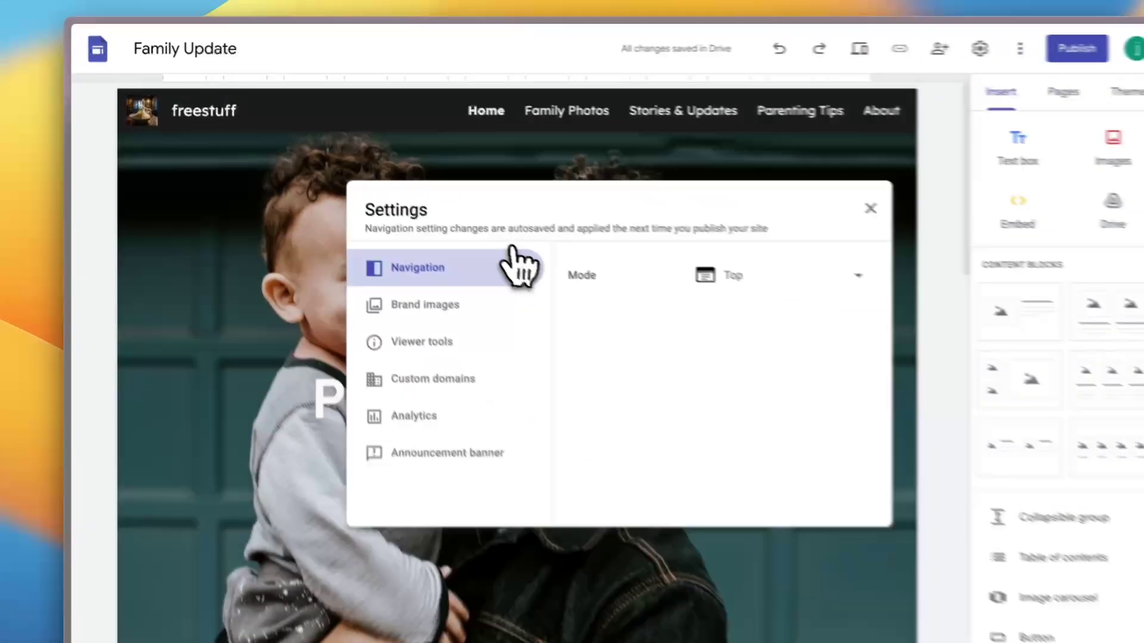
click(1114, 450)
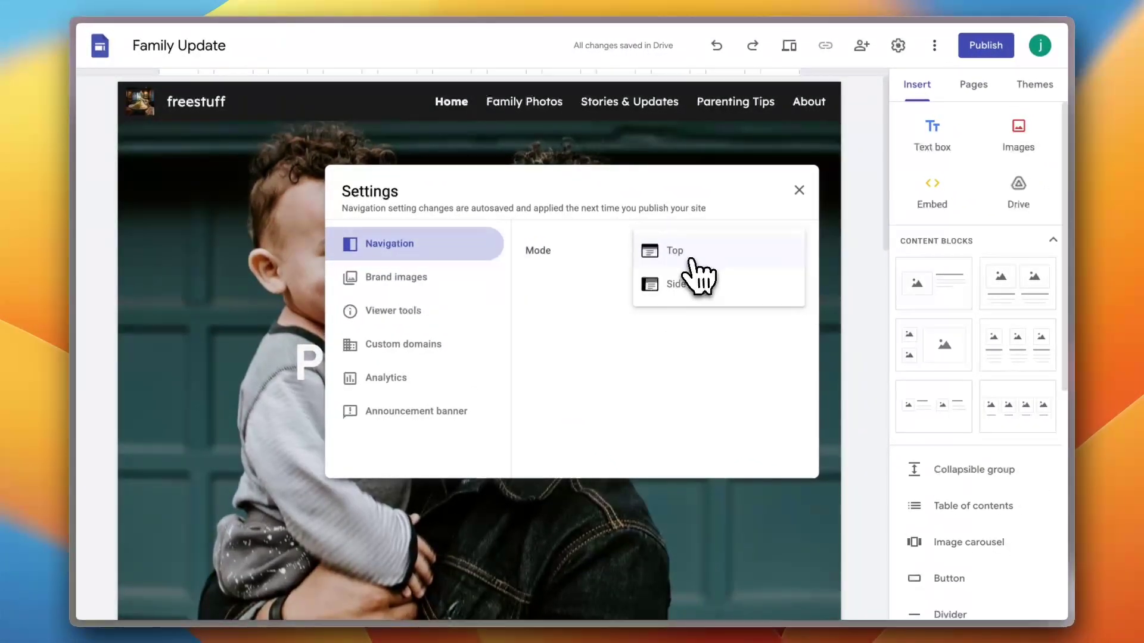
click(682, 285)
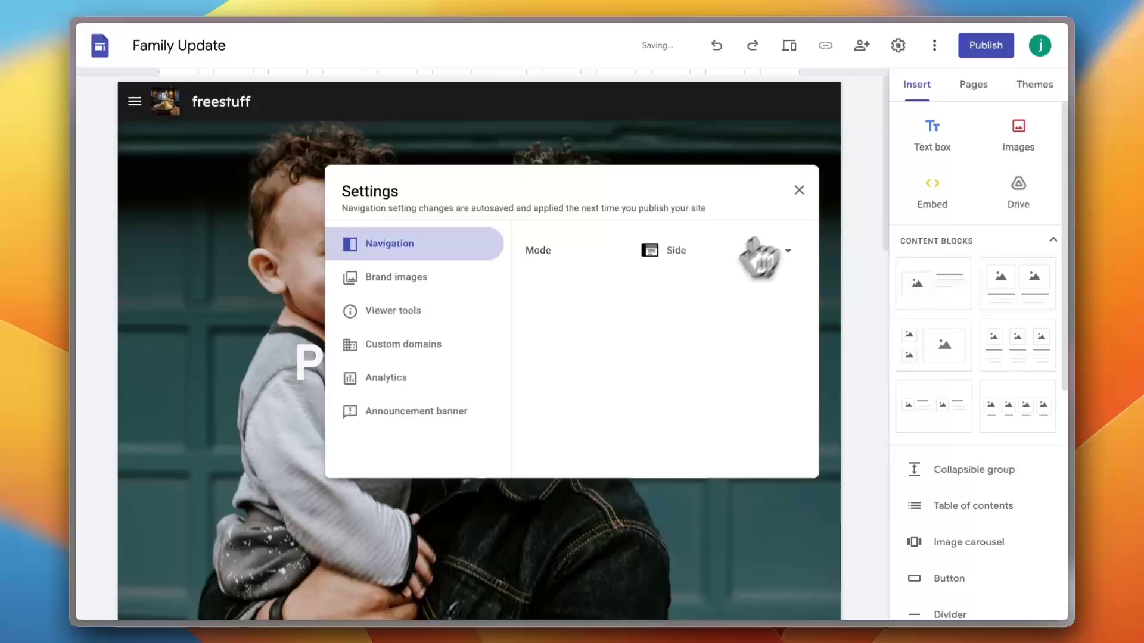
click(798, 190)
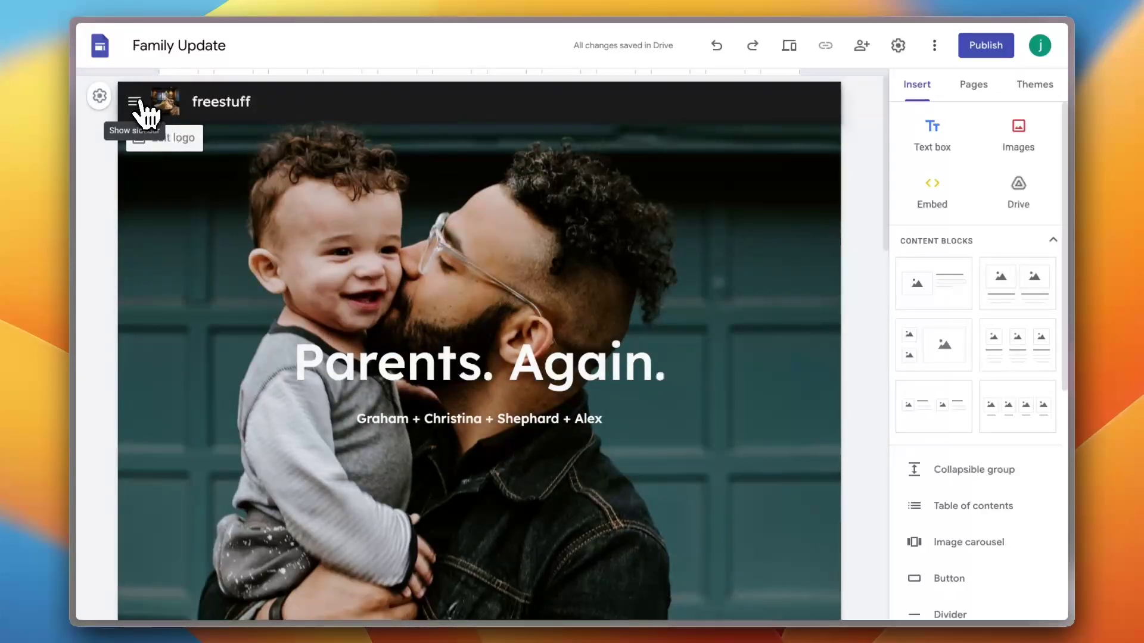
click(135, 102)
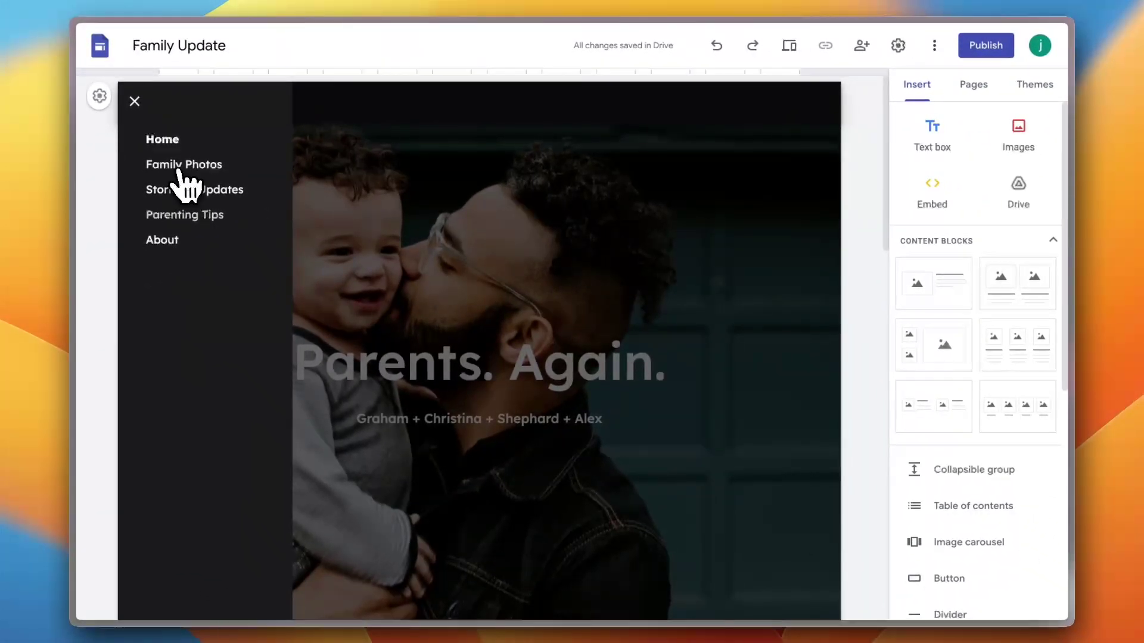
click(343, 220)
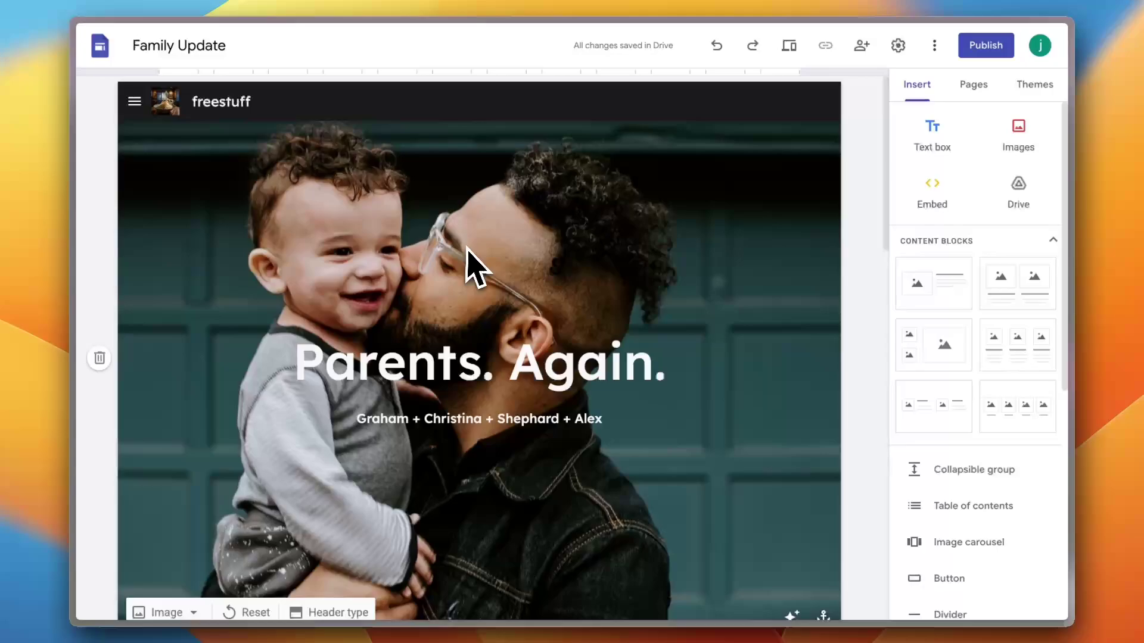
- Replace the header background with the animated EM-Wave.gif image from Downloads
scroll(467, 250, down, 3)
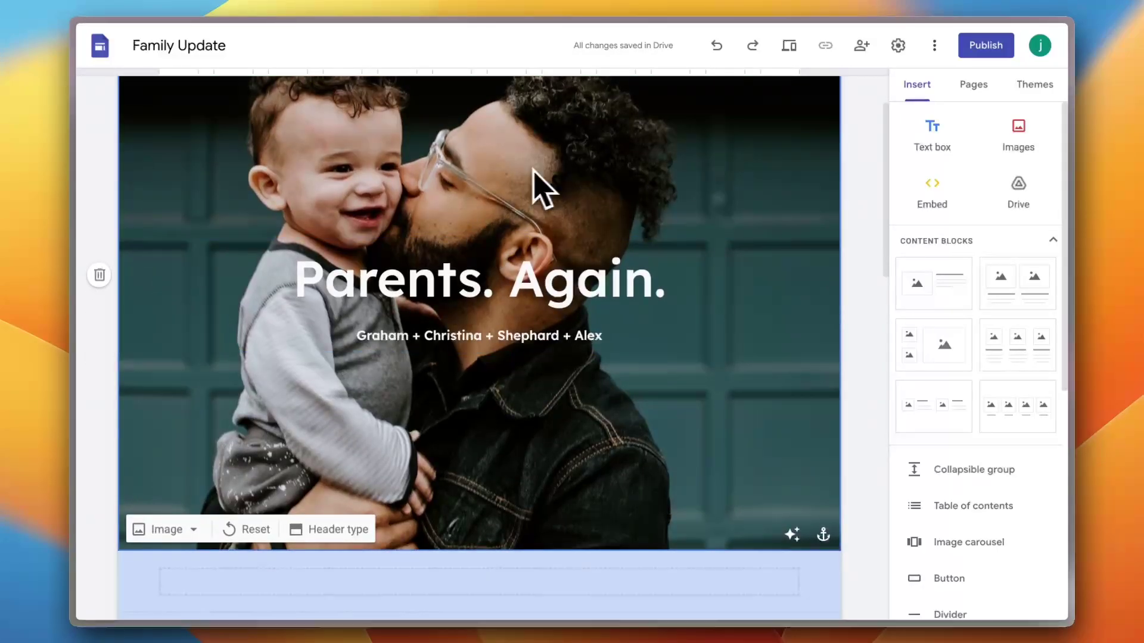
scroll(262, 273, up, 3)
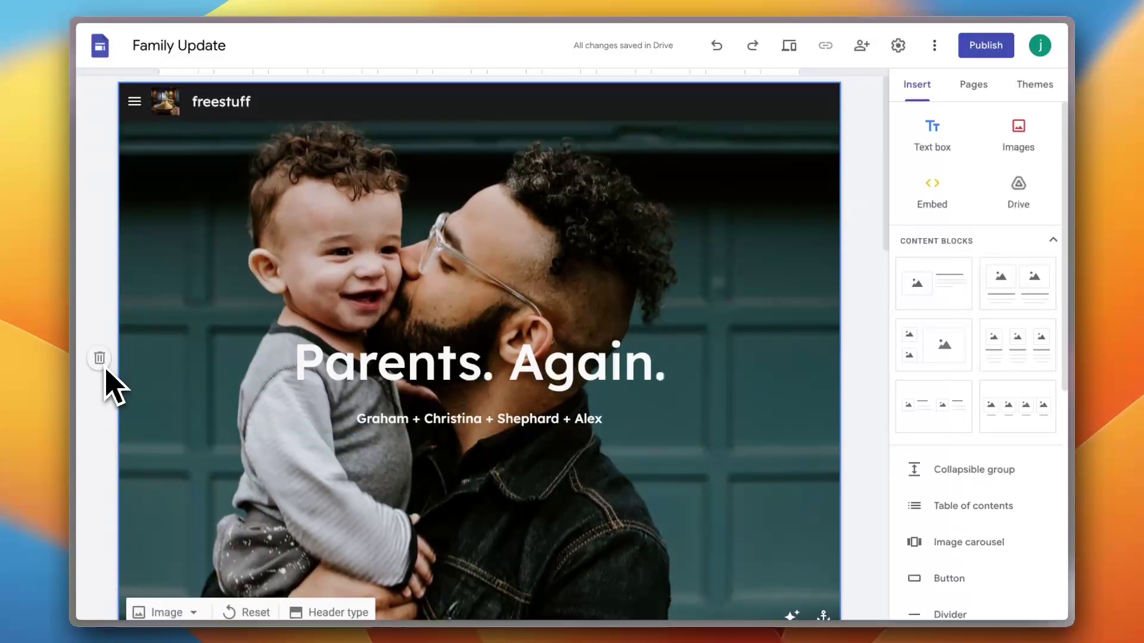
scroll(280, 280, down, 3)
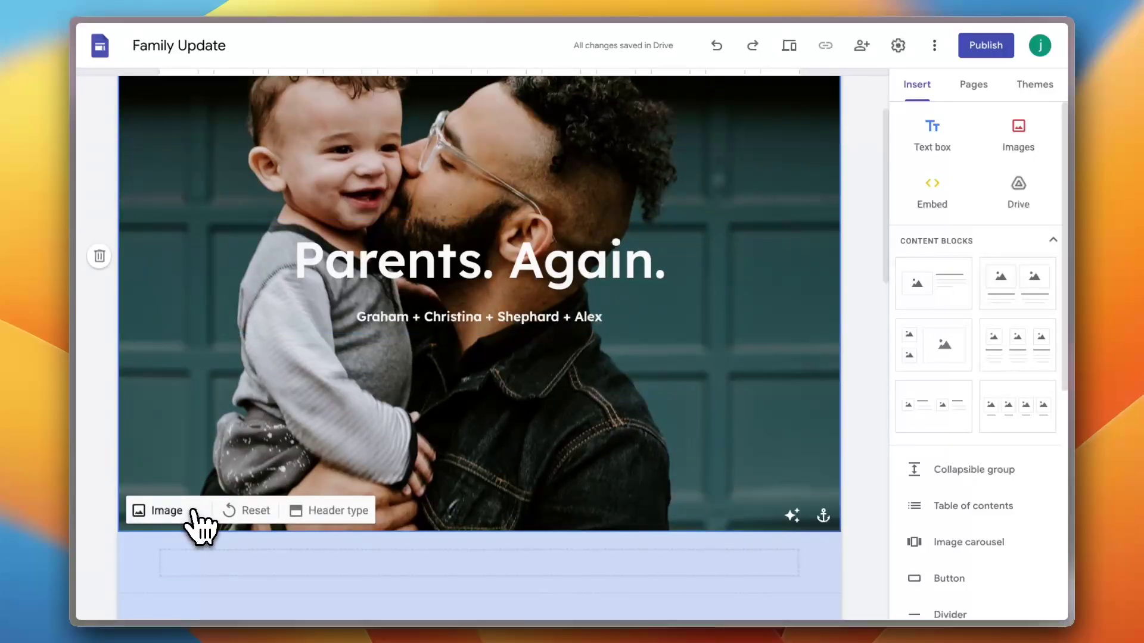
scroll(189, 554, down, 1)
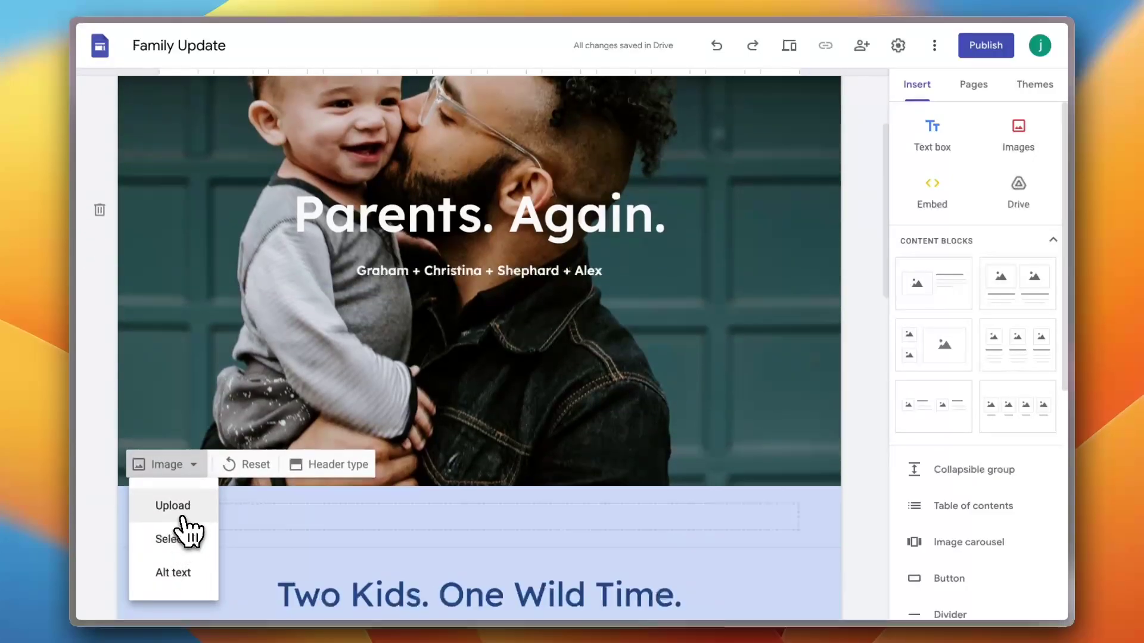
scroll(465, 381, down, 15)
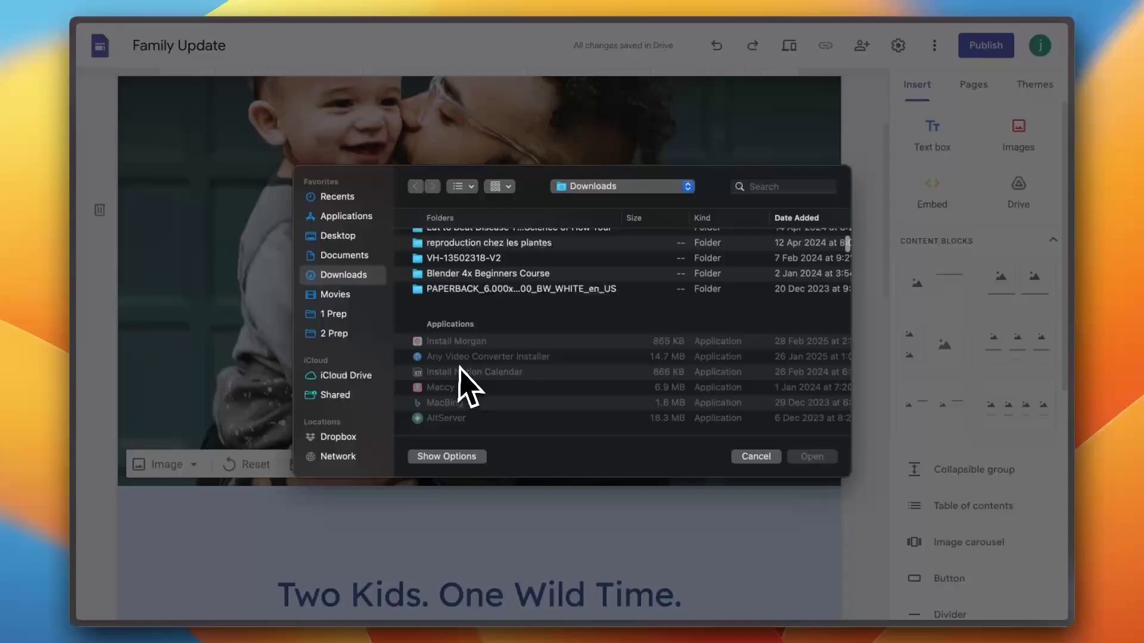
scroll(460, 365, down, 5)
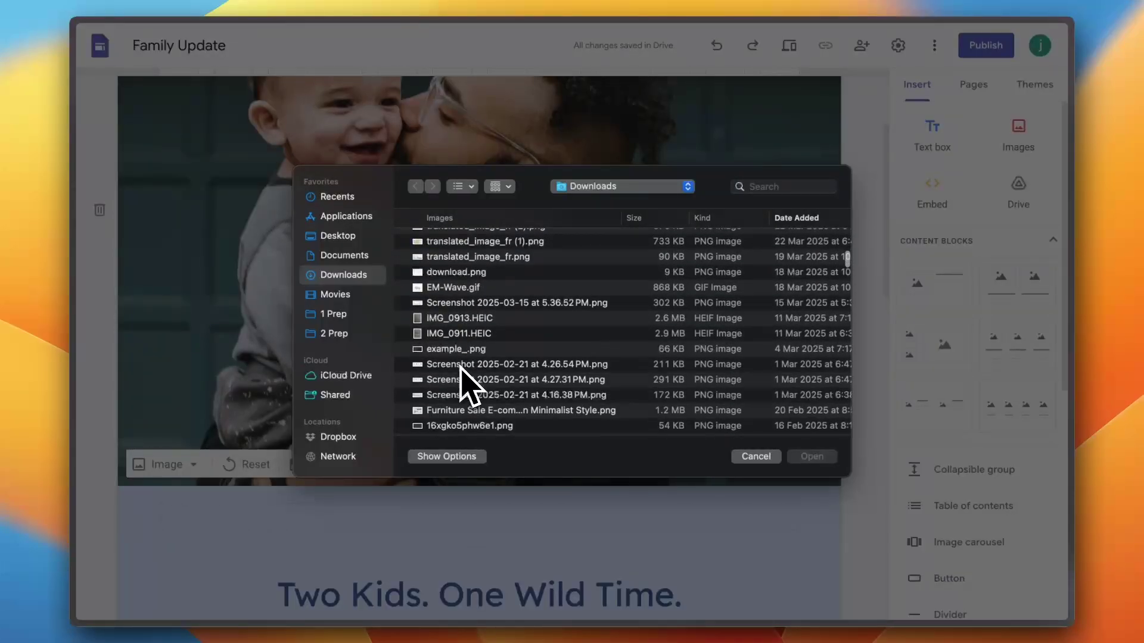
click(812, 456)
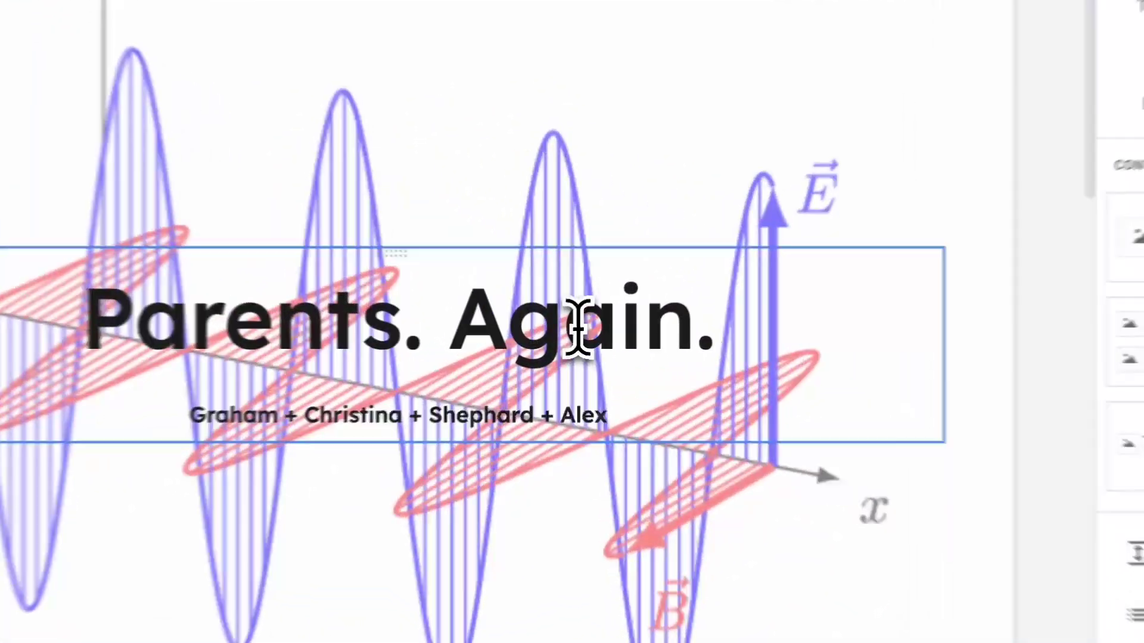
- Retype the title as 'freestuff website' and subtitle as 'learn awseome stuff for free!!'
triple_click(584, 335)
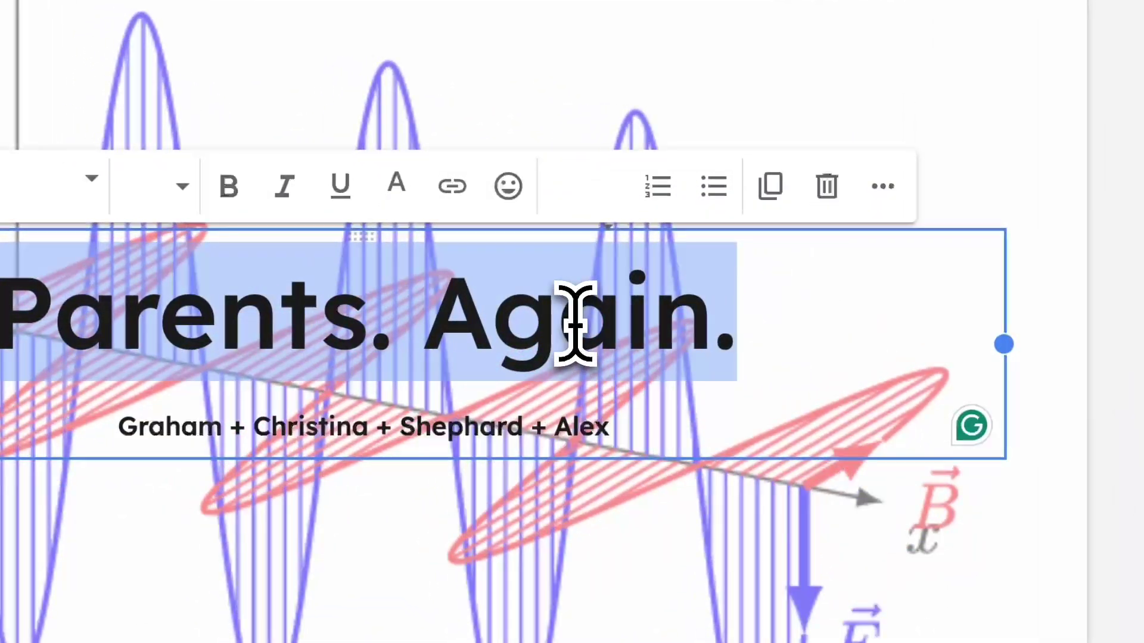
text(freestuff website)
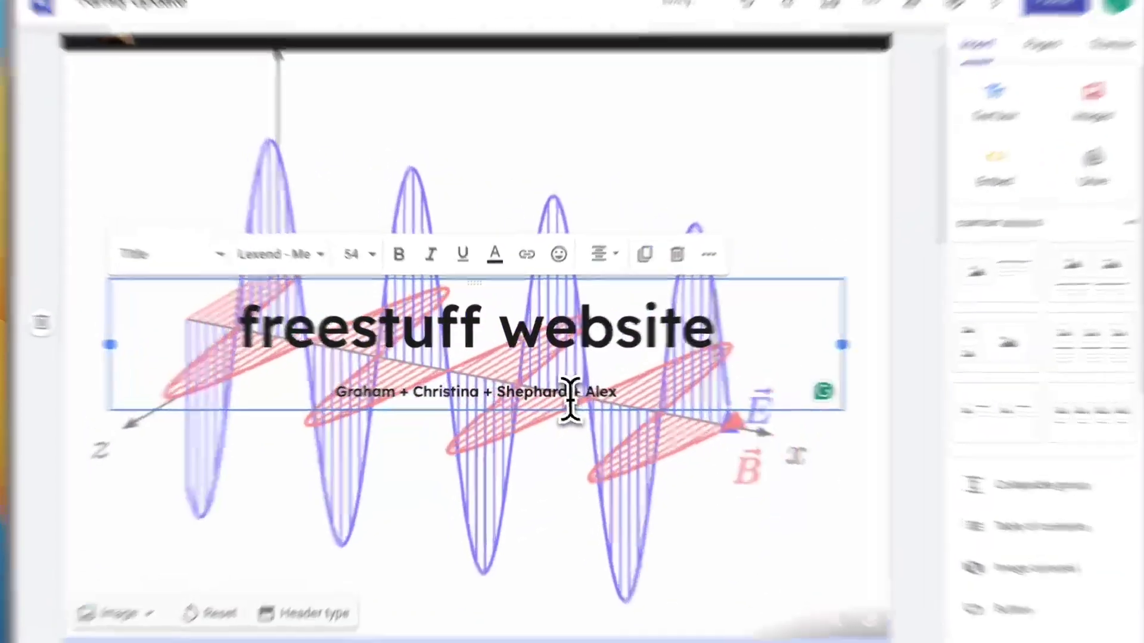
triple_click(566, 388)
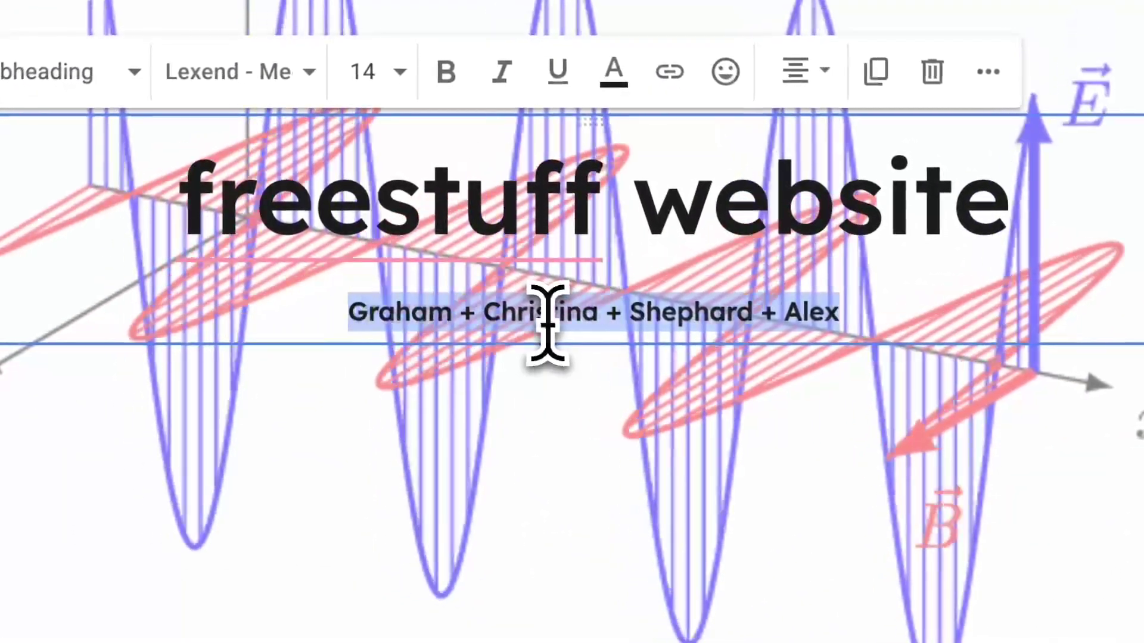
text(le)
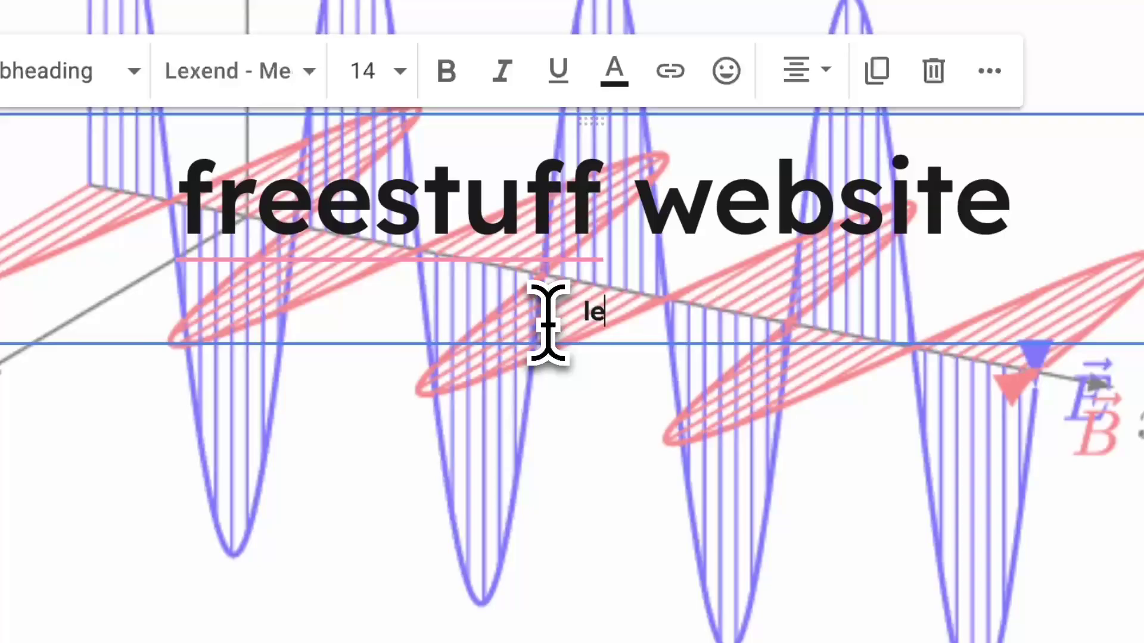
text(arn aw)
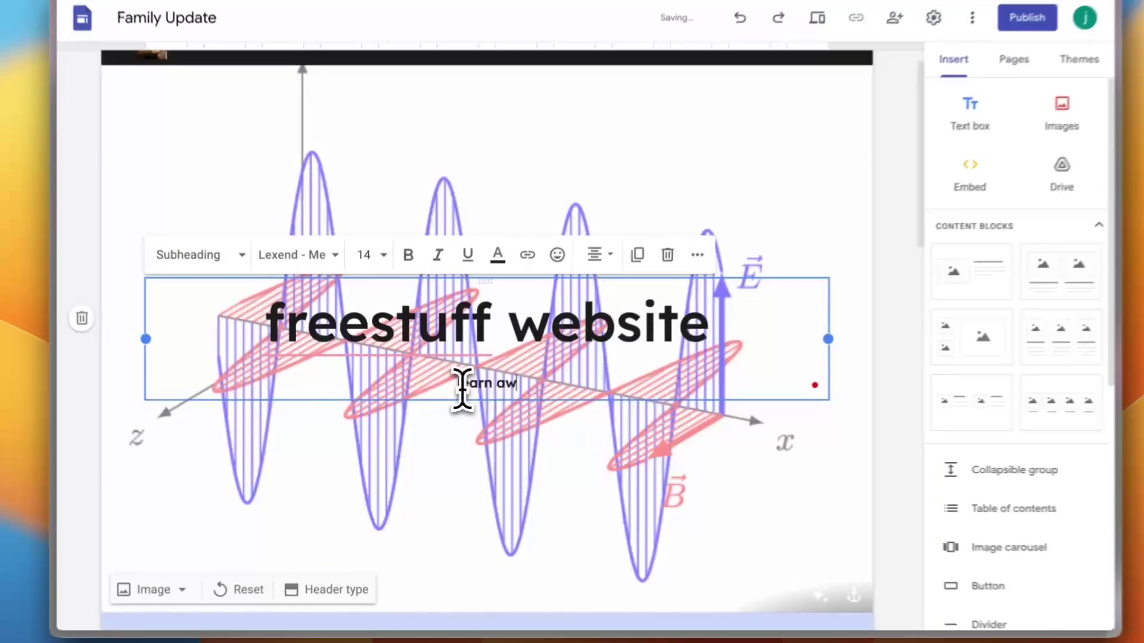
text(seome stuff for free!!)
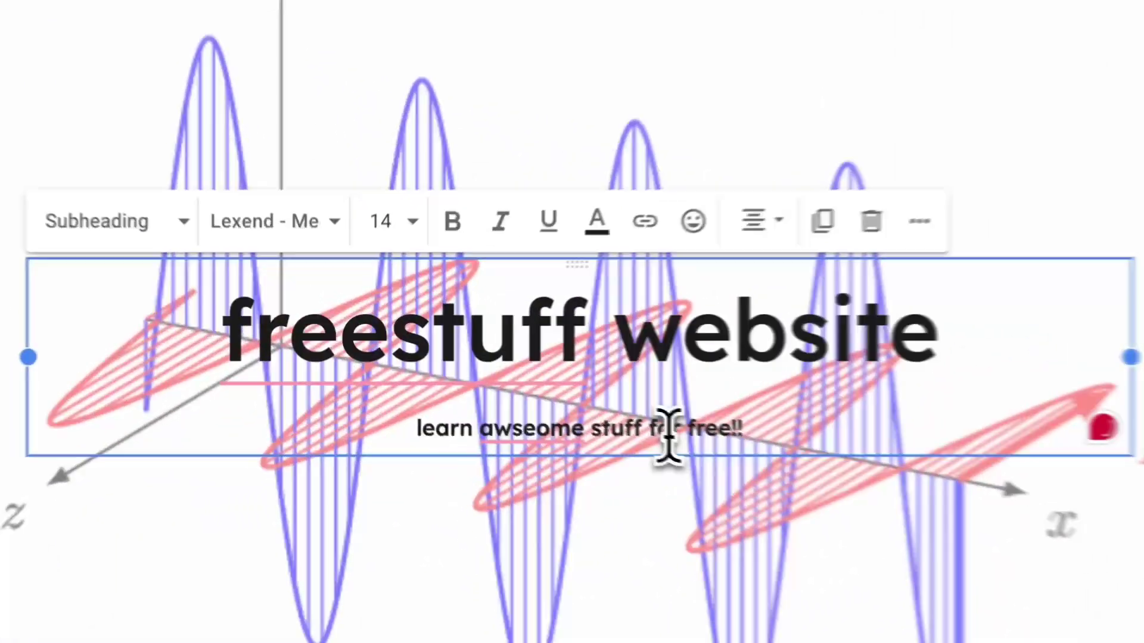
- Make the subtitle bold and dark red
triple_click(530, 395)
click(467, 215)
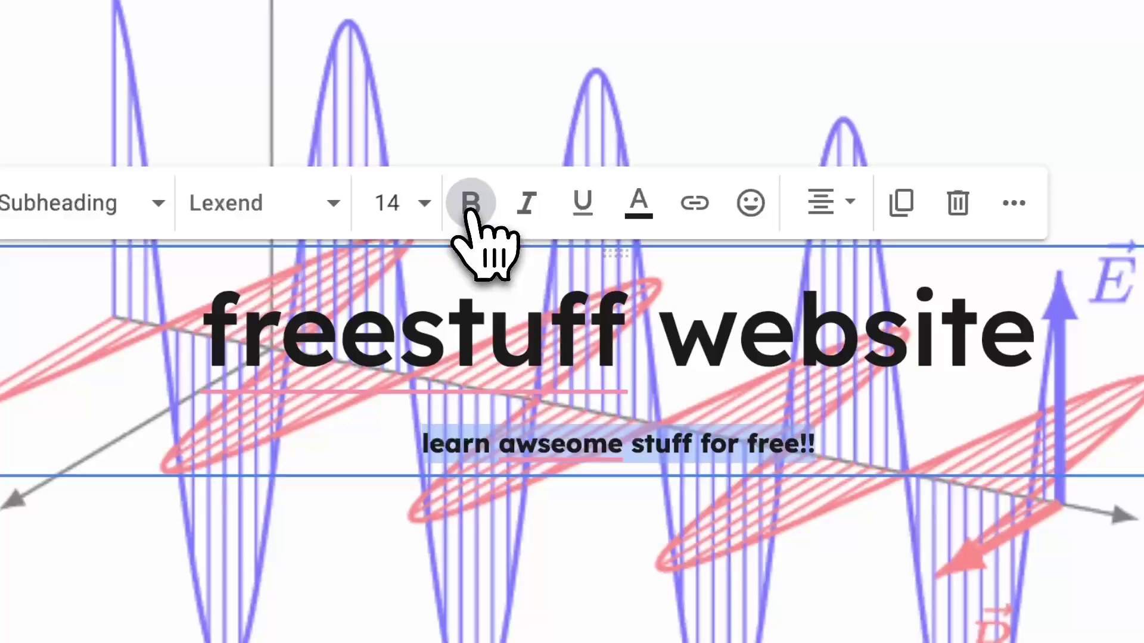
click(631, 208)
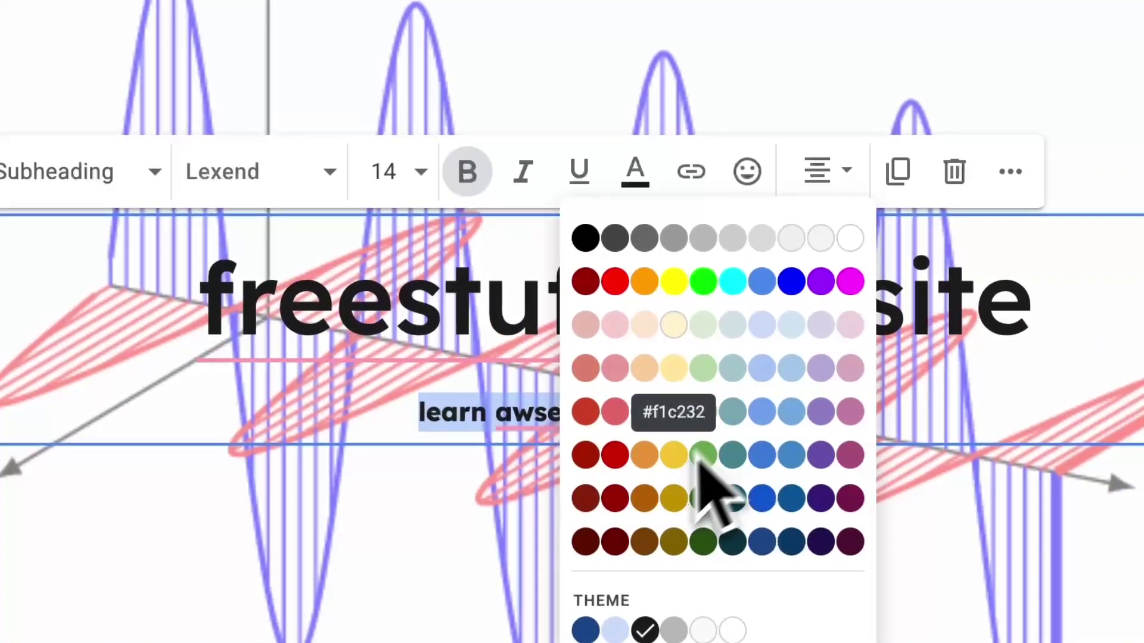
click(618, 487)
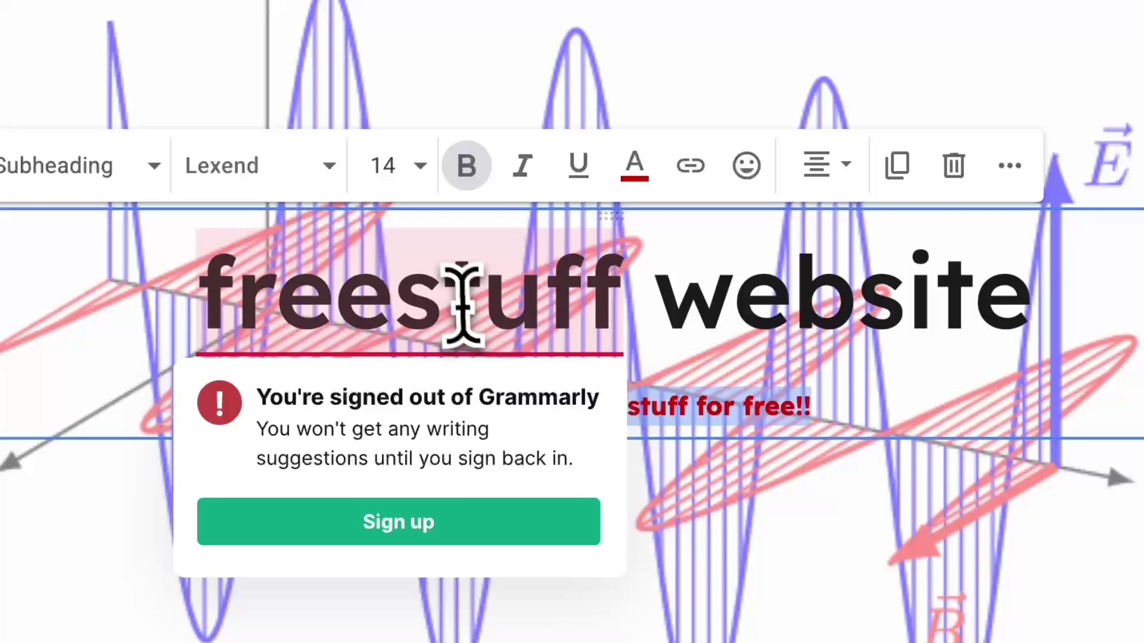
- Style the title in Caveat Bold, italic, and orange
triple_click(459, 303)
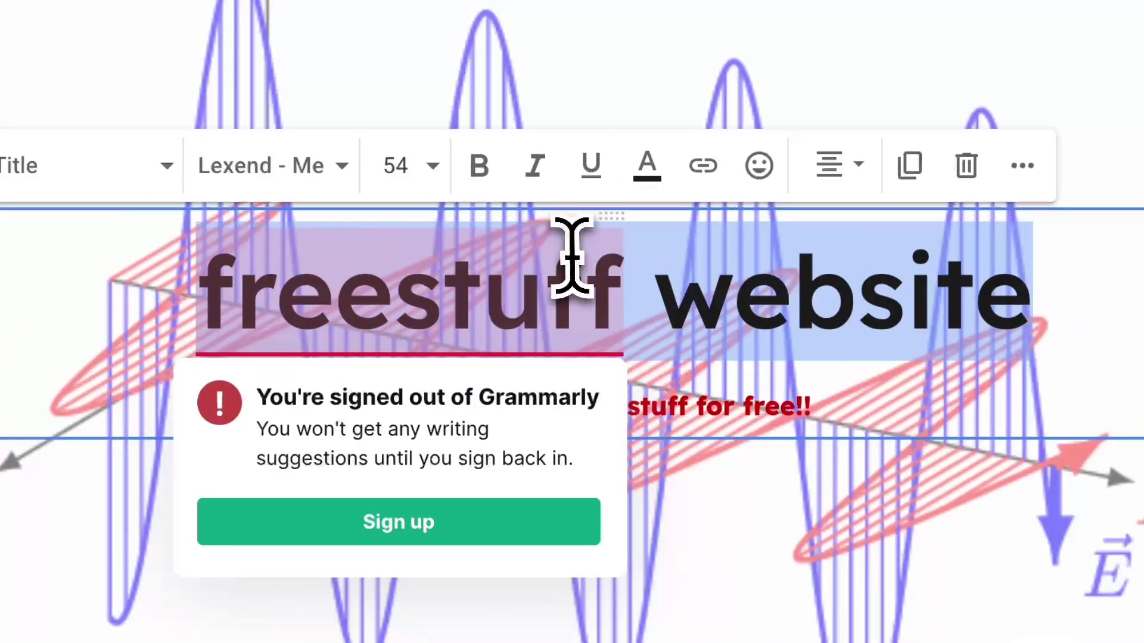
click(335, 184)
mouse_move(295, 543)
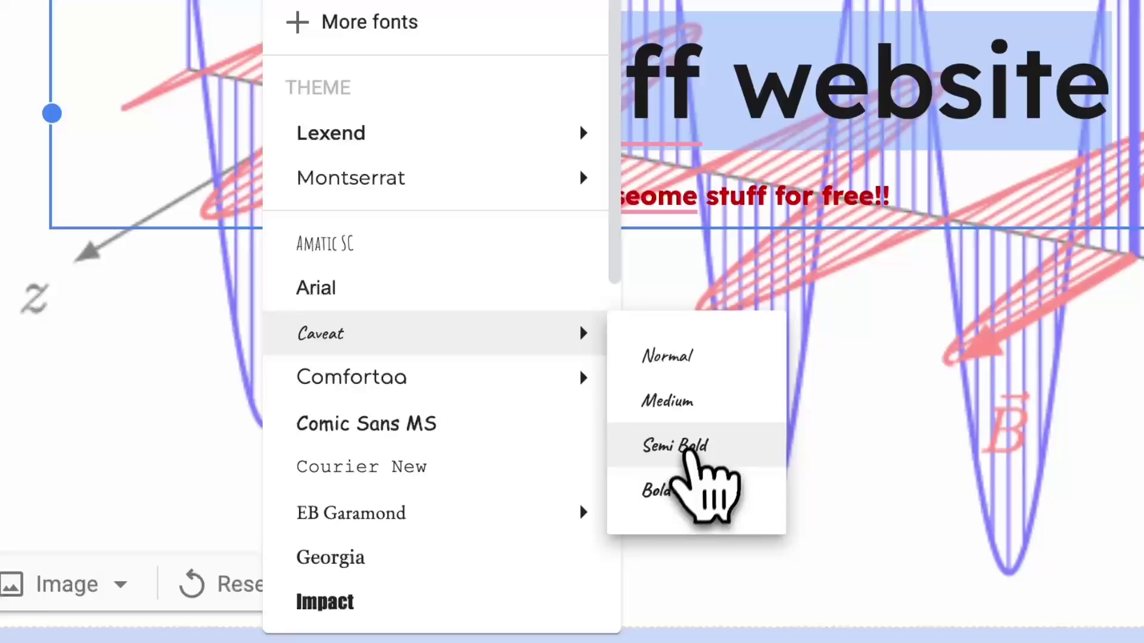
click(685, 501)
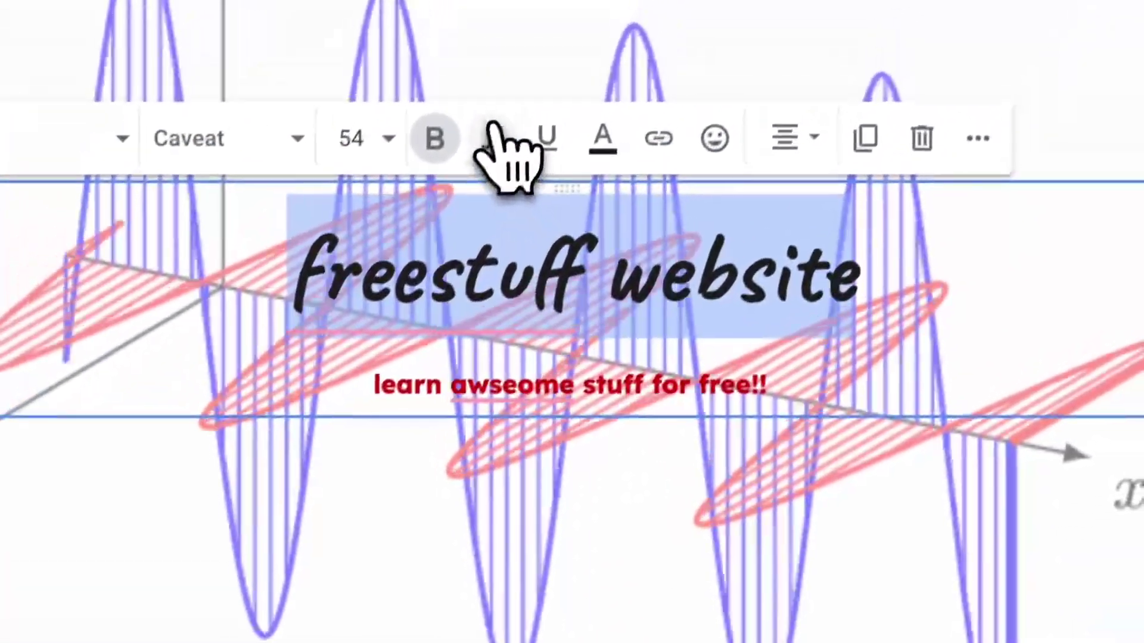
click(493, 138)
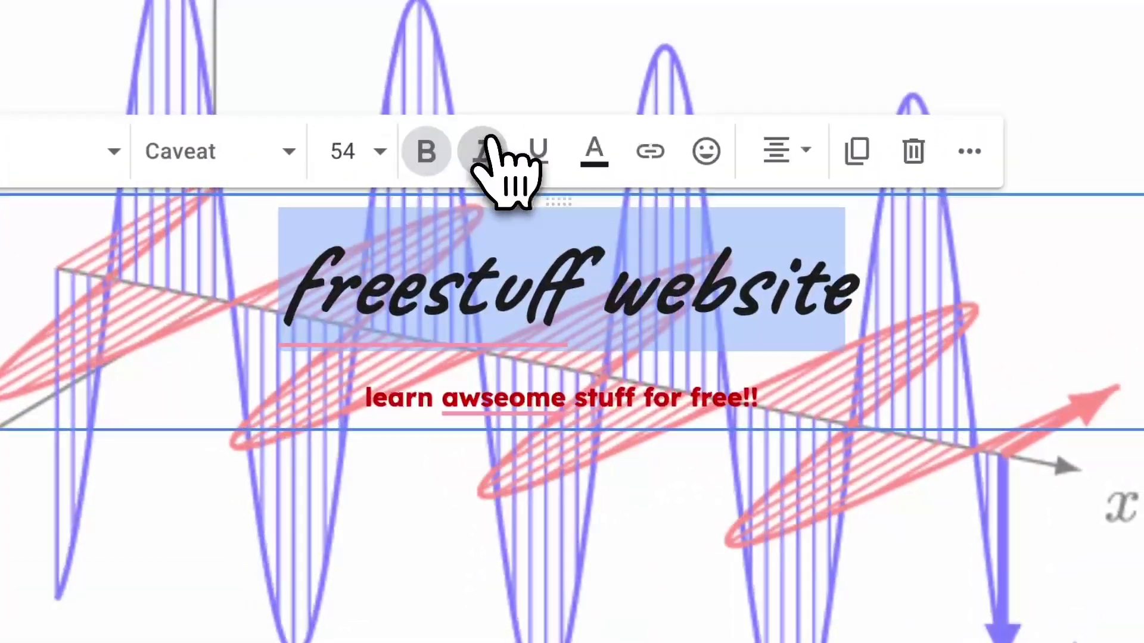
click(603, 140)
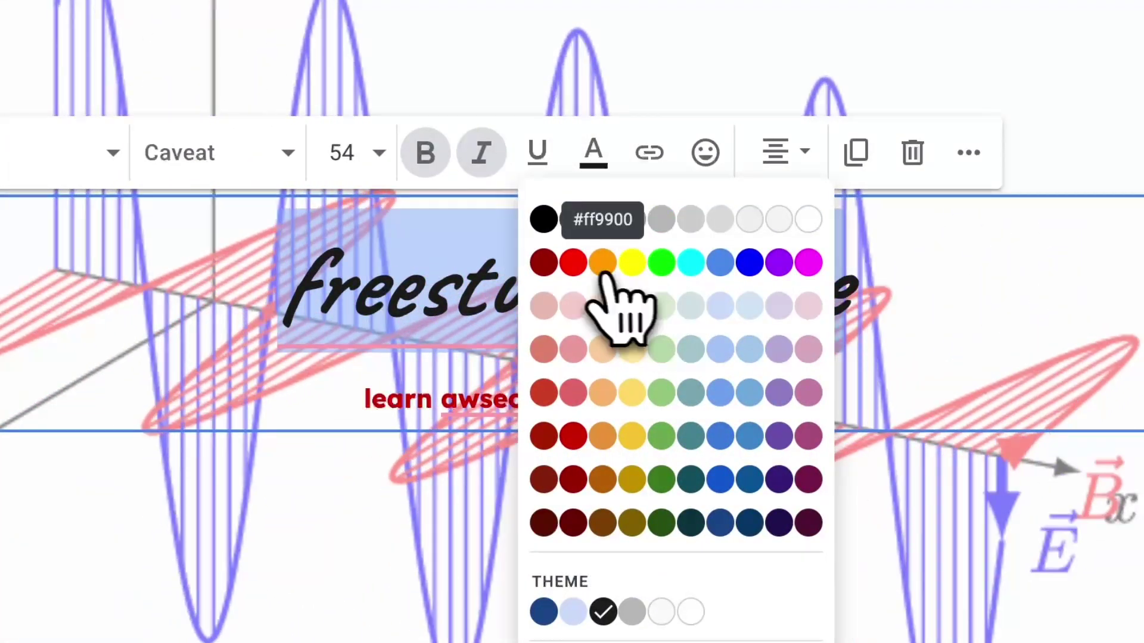
click(611, 277)
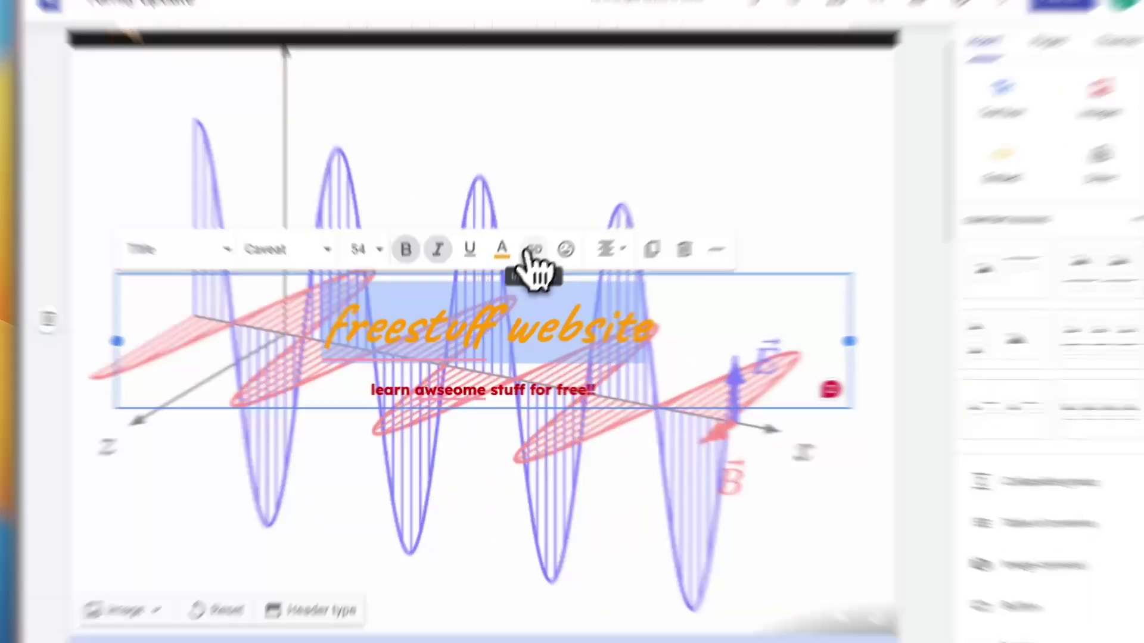
- Link the 'freestuff website' title to google.com
click(524, 266)
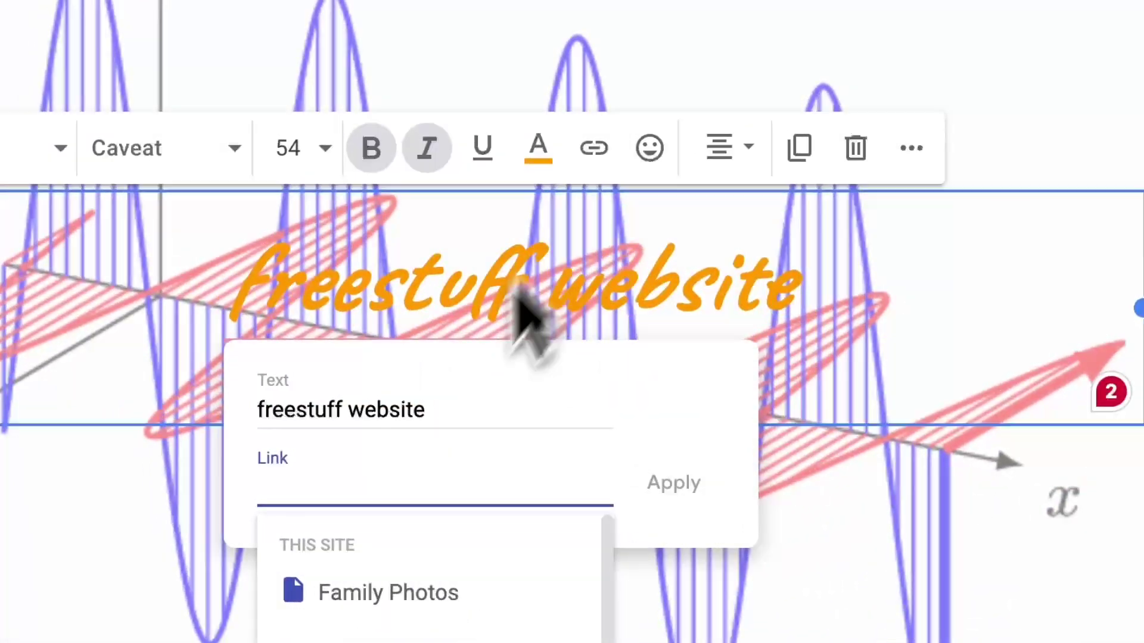
text(goog)
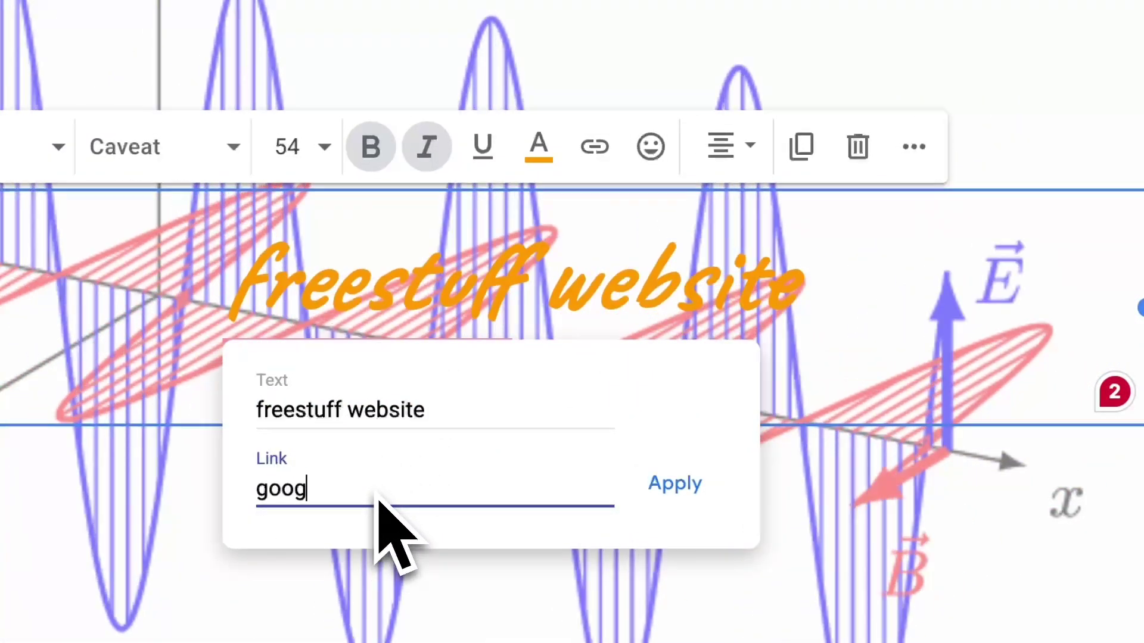
text(le.com)
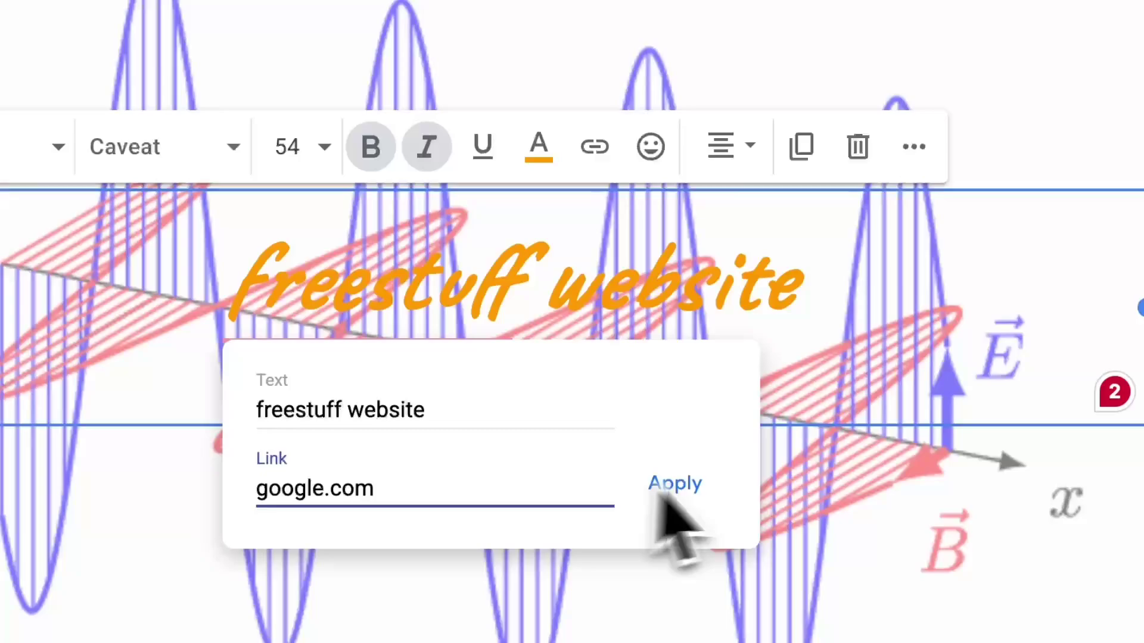
click(678, 485)
mouse_move(449, 294)
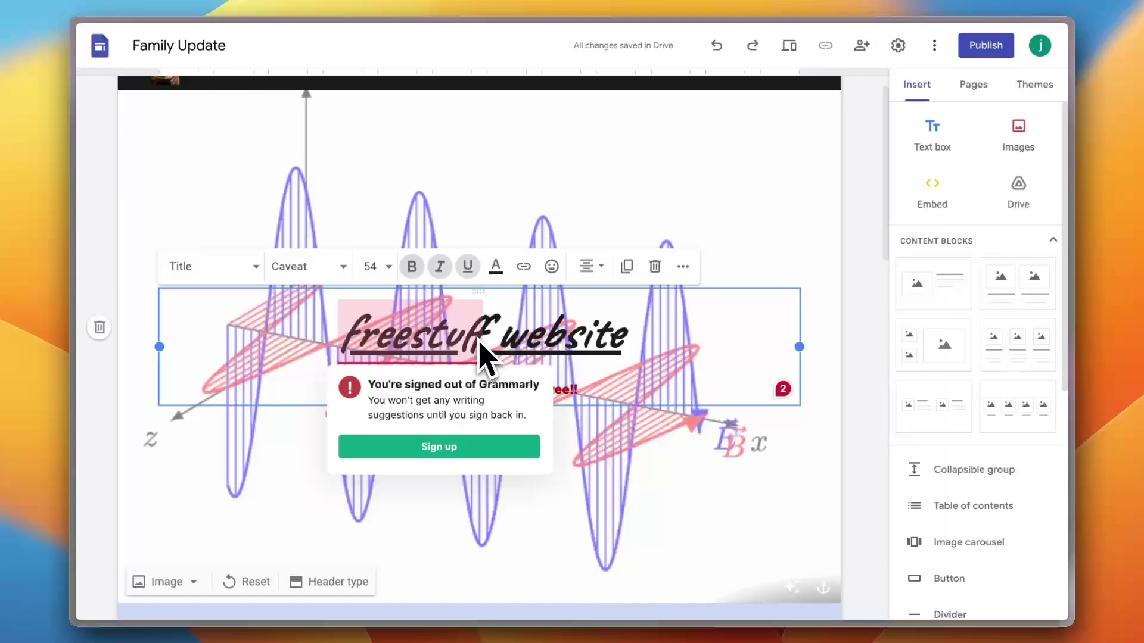
- Make the empty strip below the header taller
scroll(575, 444, down, 1)
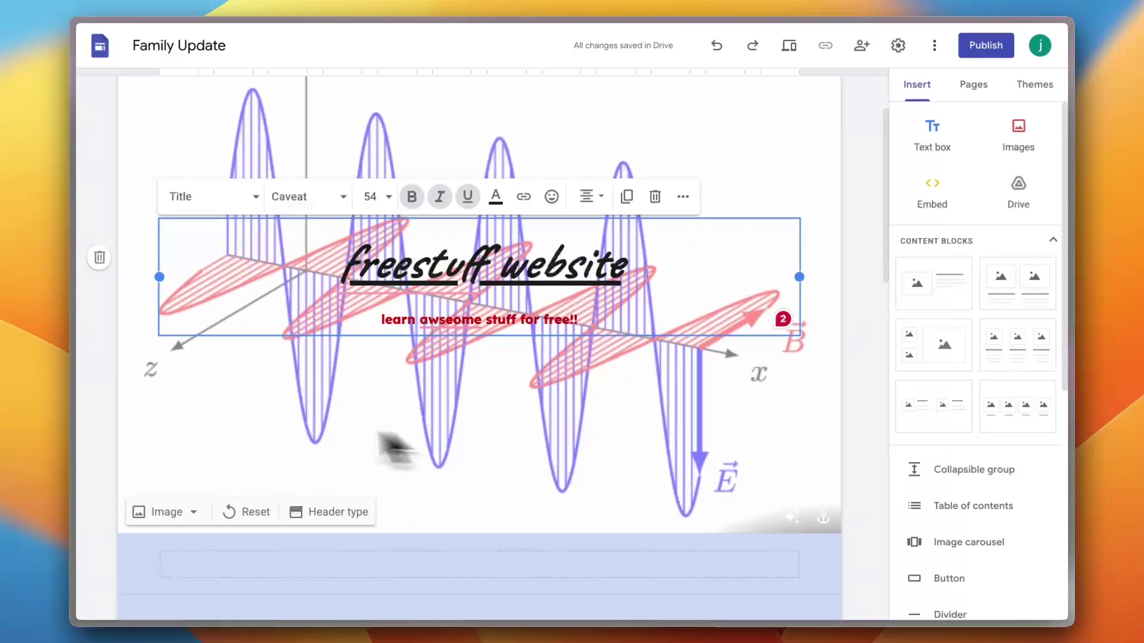
scroll(166, 459, down, 2)
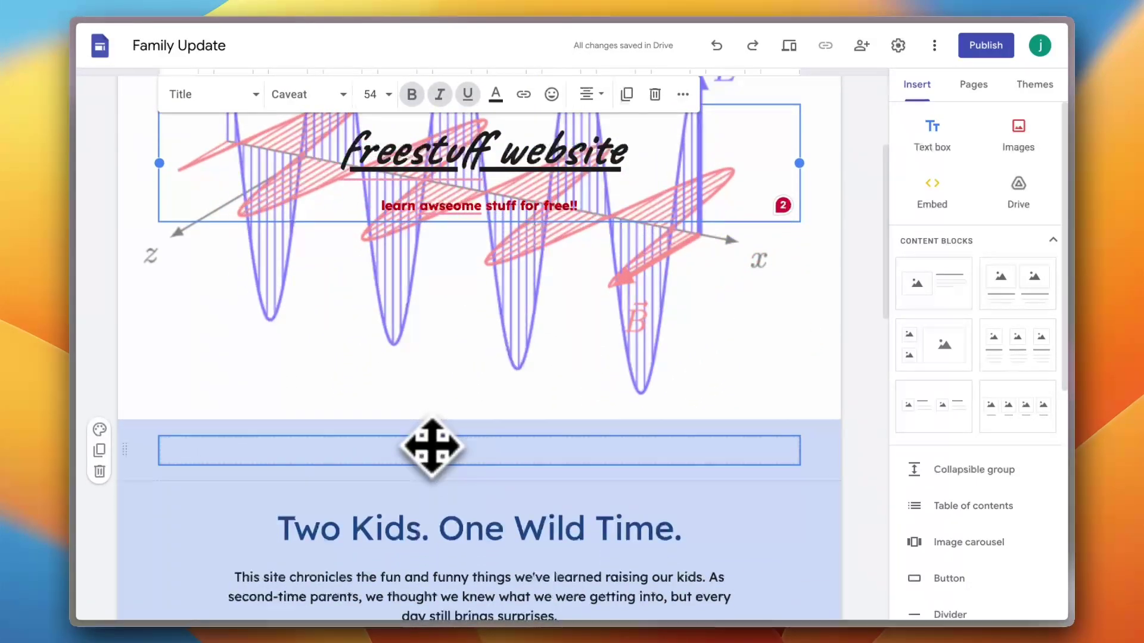
drag(483, 465, 478, 543)
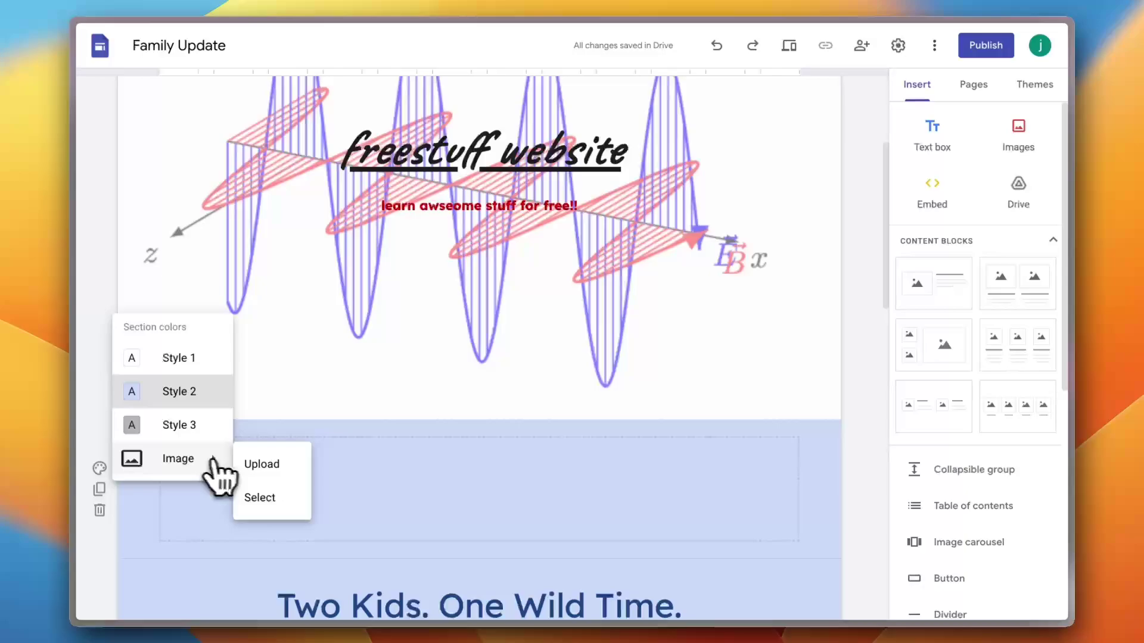
- Set the uploaded pexels vintage photo as that section's background
click(244, 464)
scroll(473, 289, down, 20)
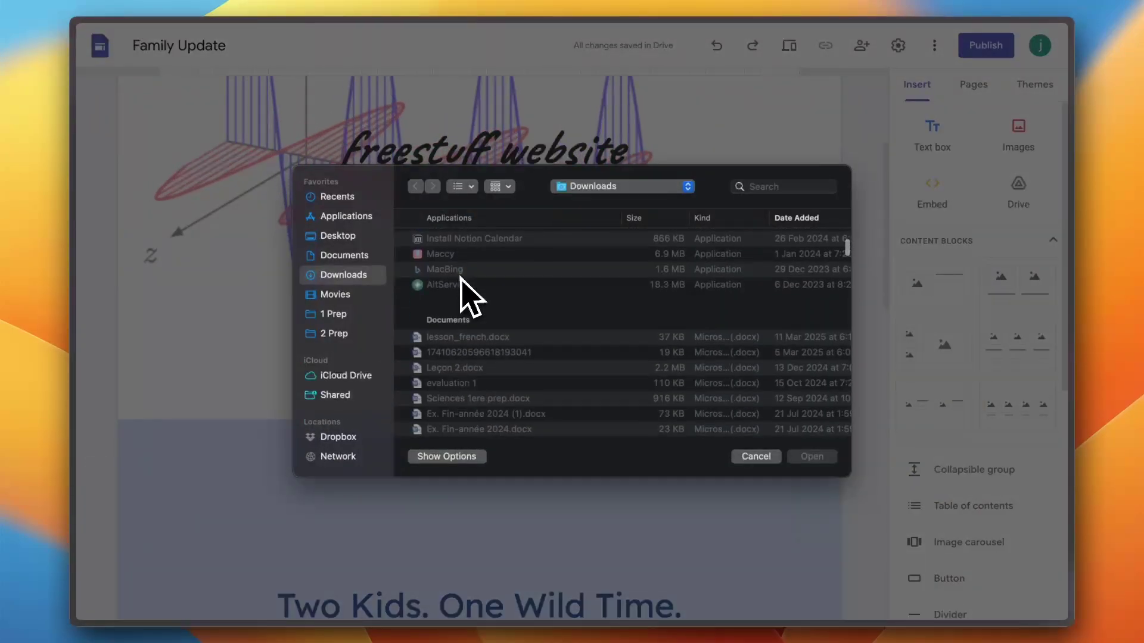
scroll(468, 296, down, 3)
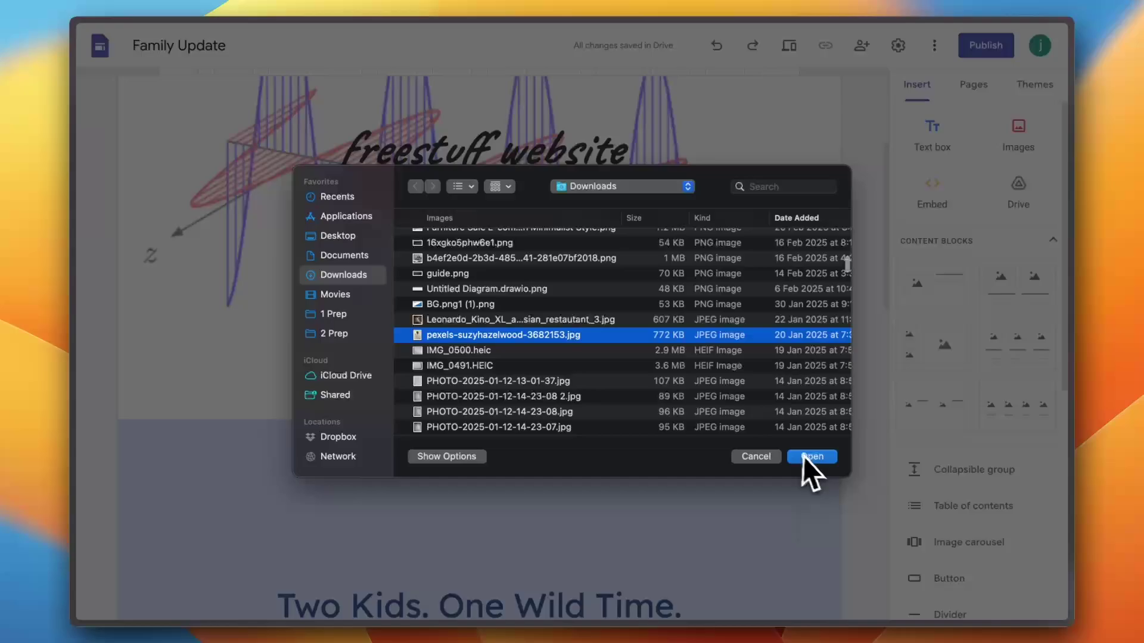
click(811, 456)
scroll(508, 486, down, 5)
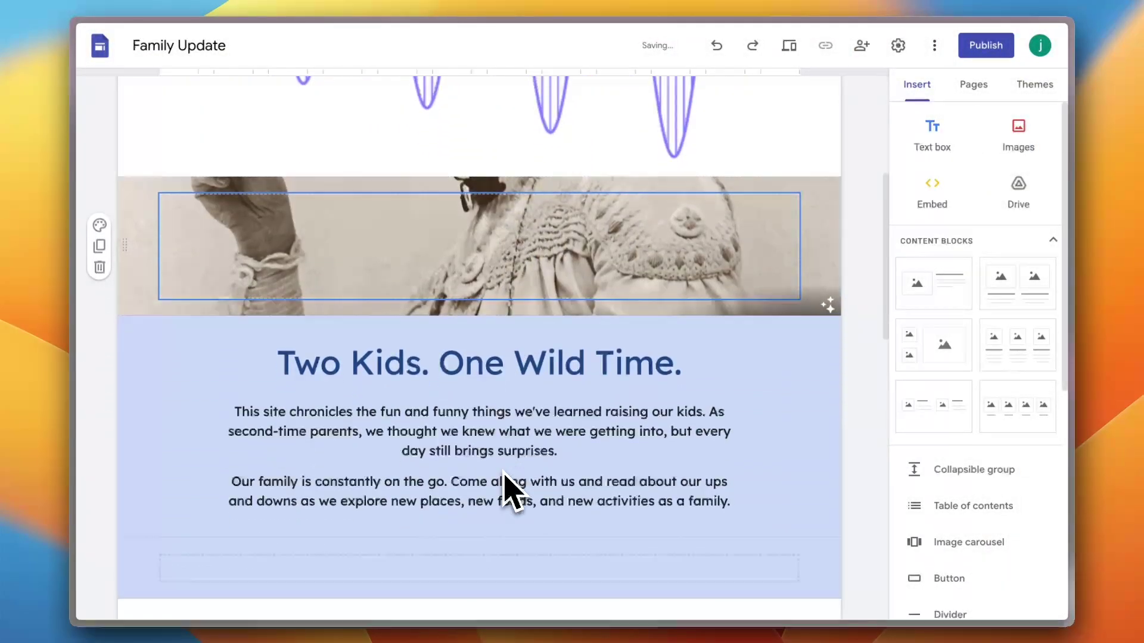
scroll(491, 453, down, 2)
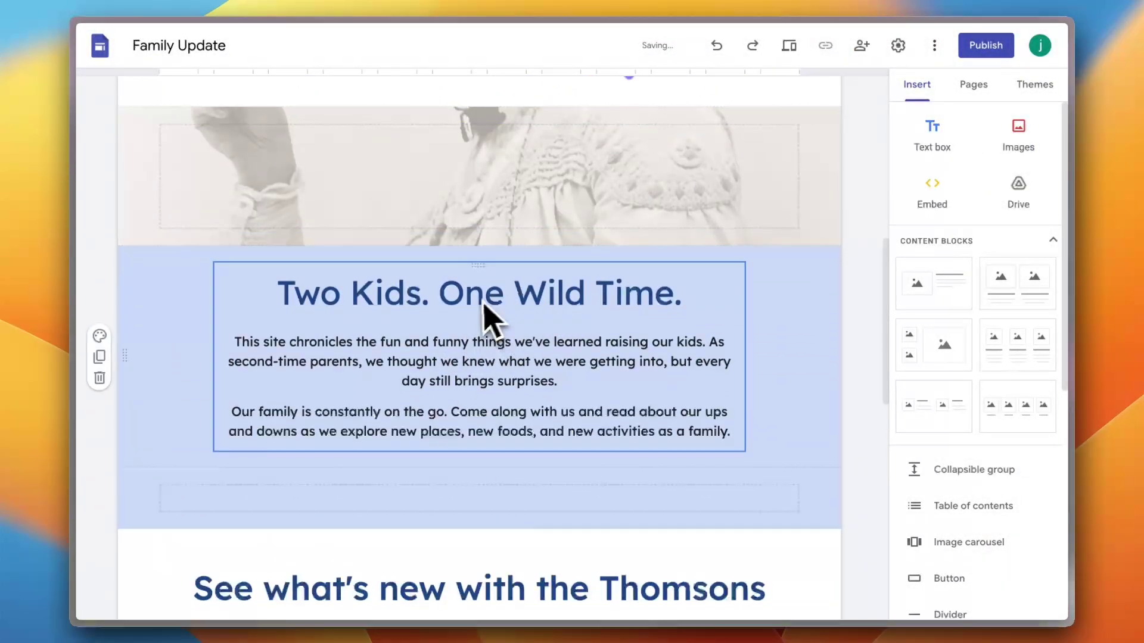
click(476, 334)
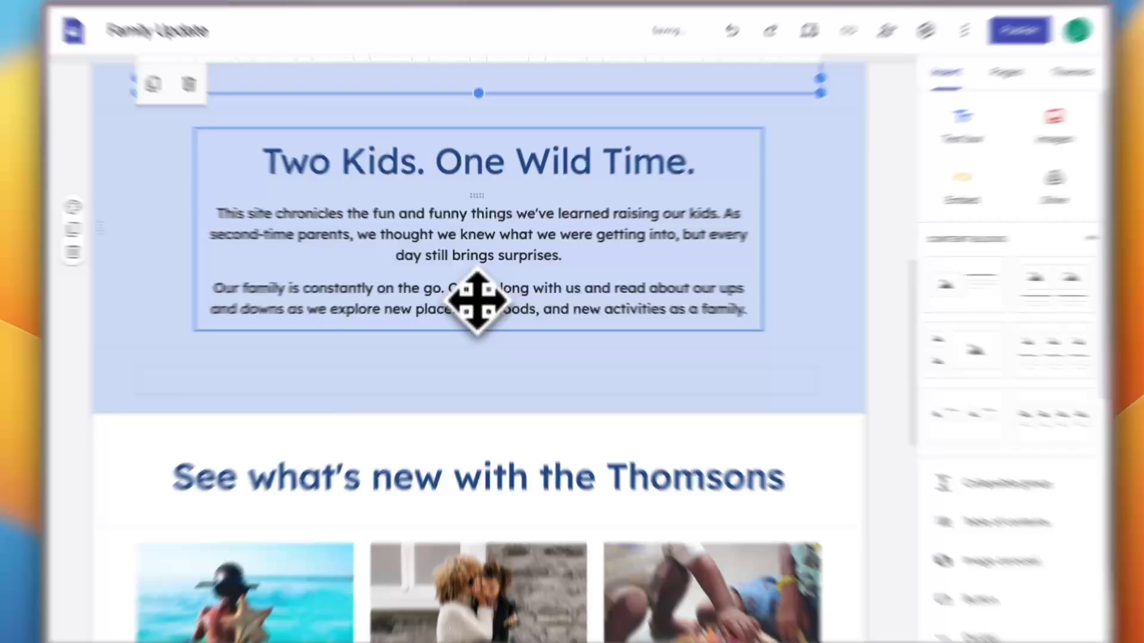
drag(476, 334, 480, 376)
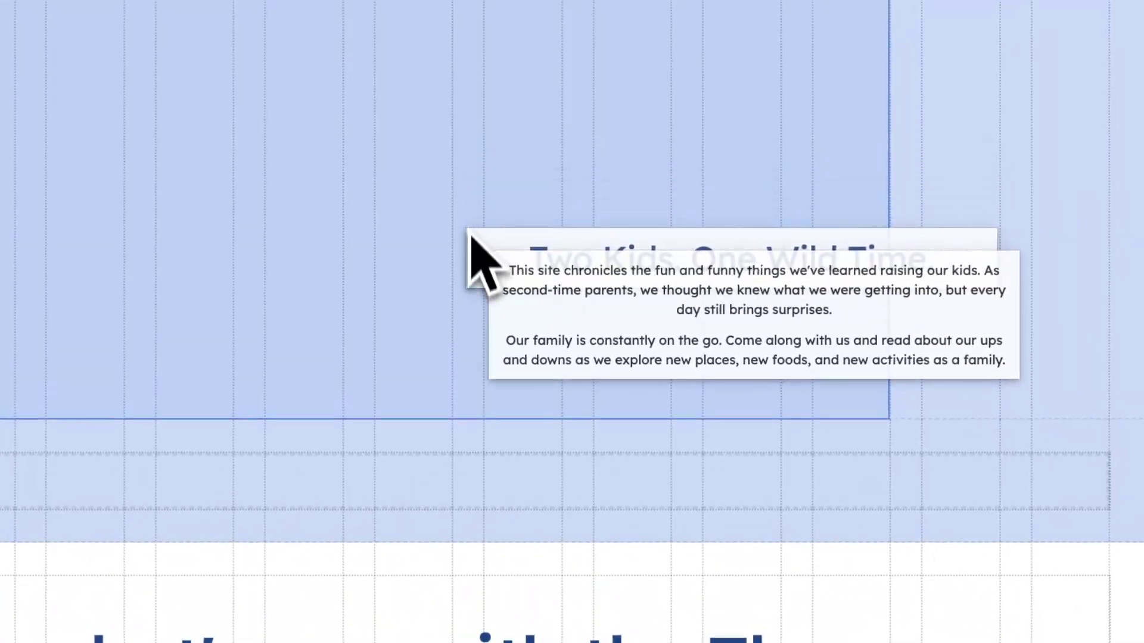
drag(471, 235, 467, 515)
drag(476, 397, 478, 399)
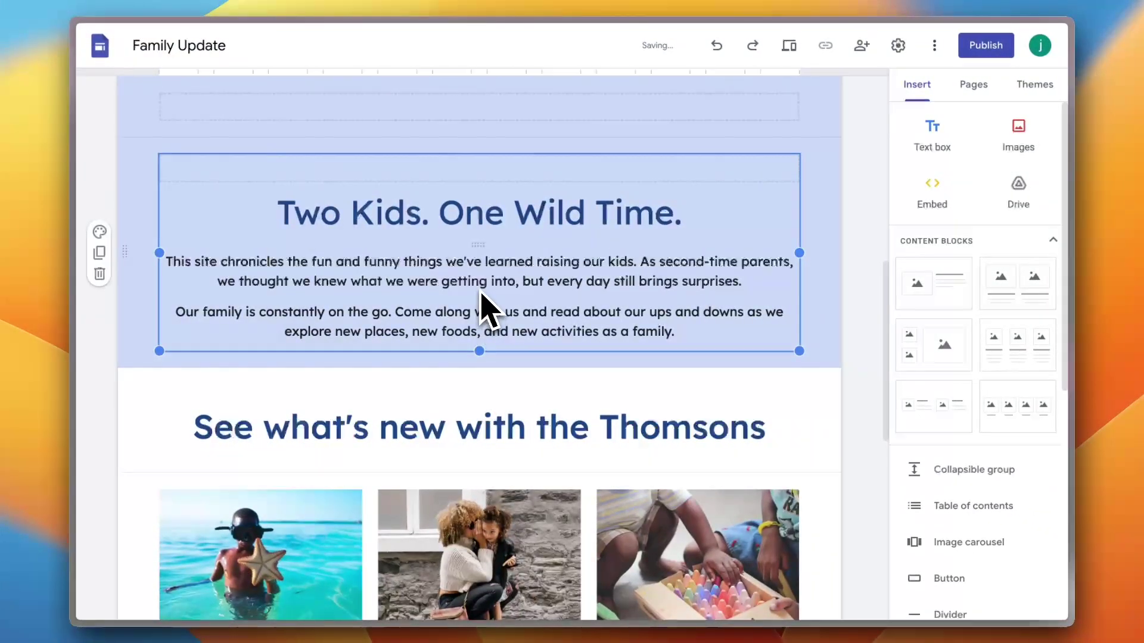
scroll(485, 307, down, 1)
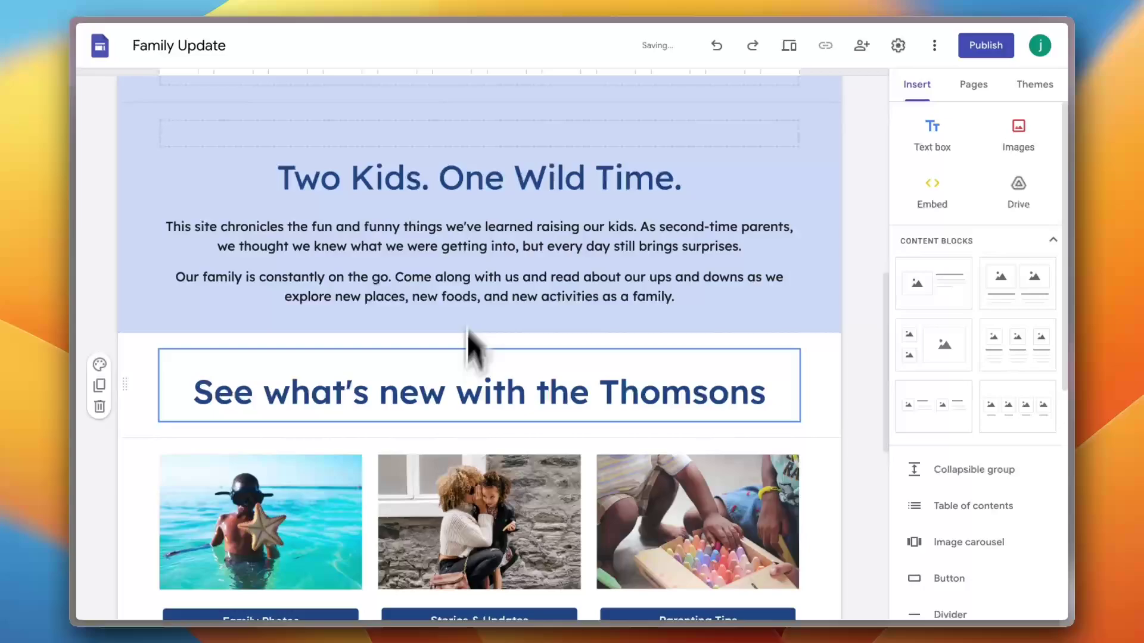
drag(480, 158, 470, 418)
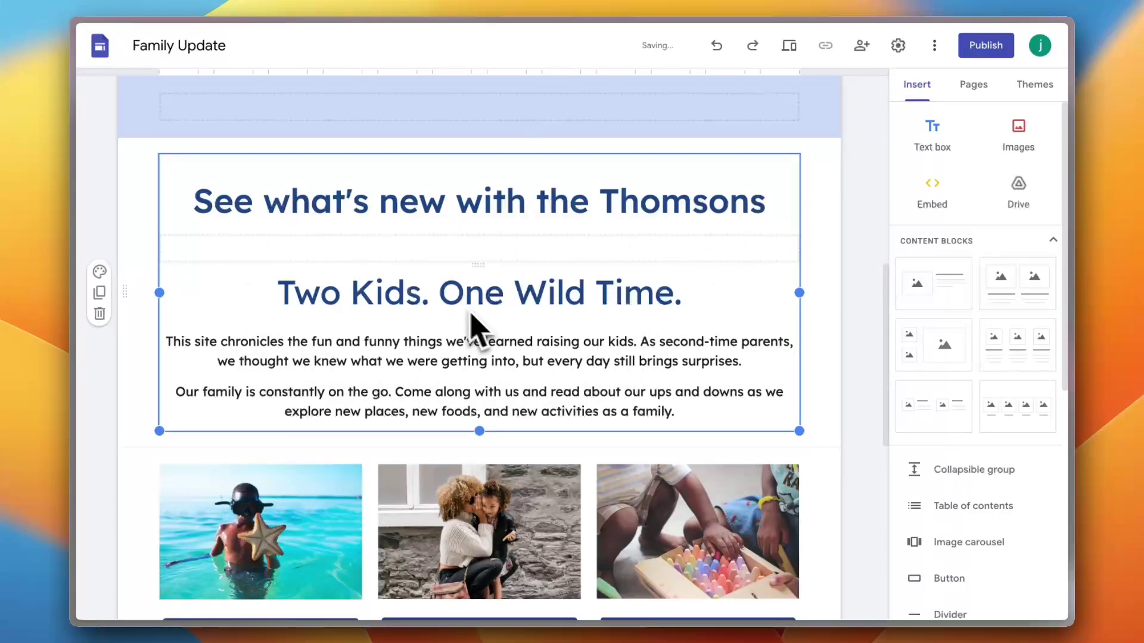
scroll(480, 305, down, 5)
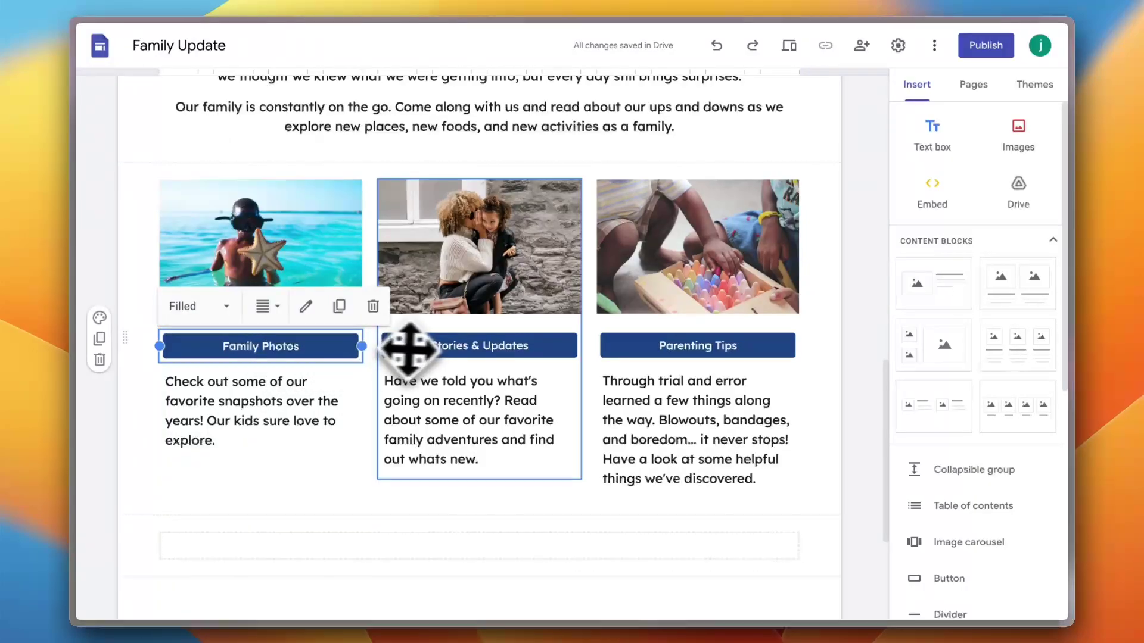
scroll(664, 445, down, 4)
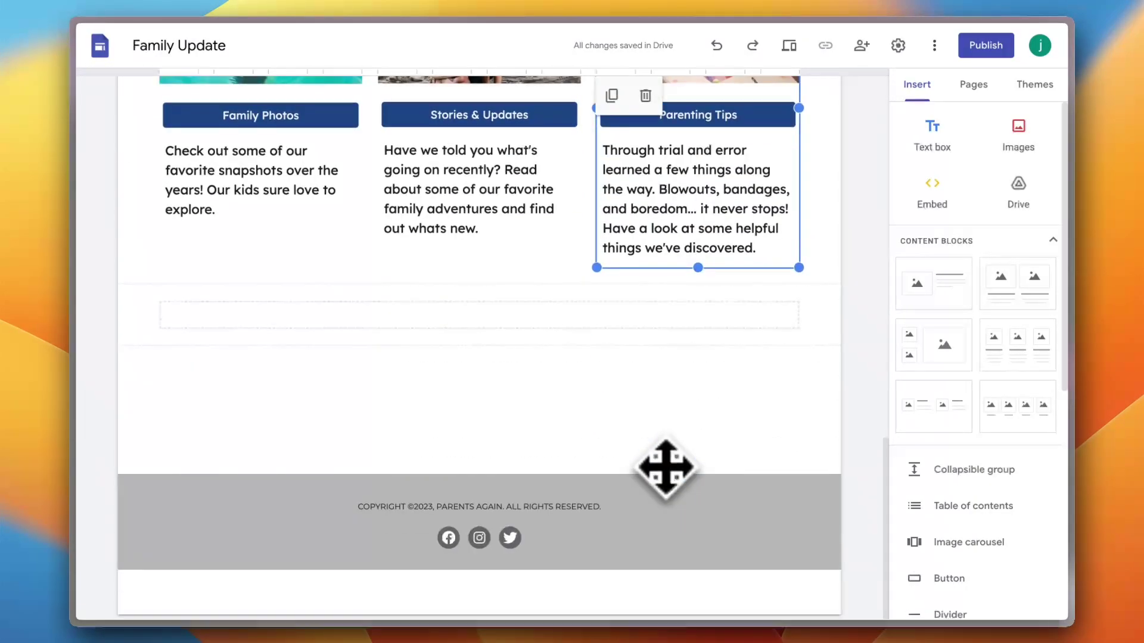
scroll(664, 467, up, 15)
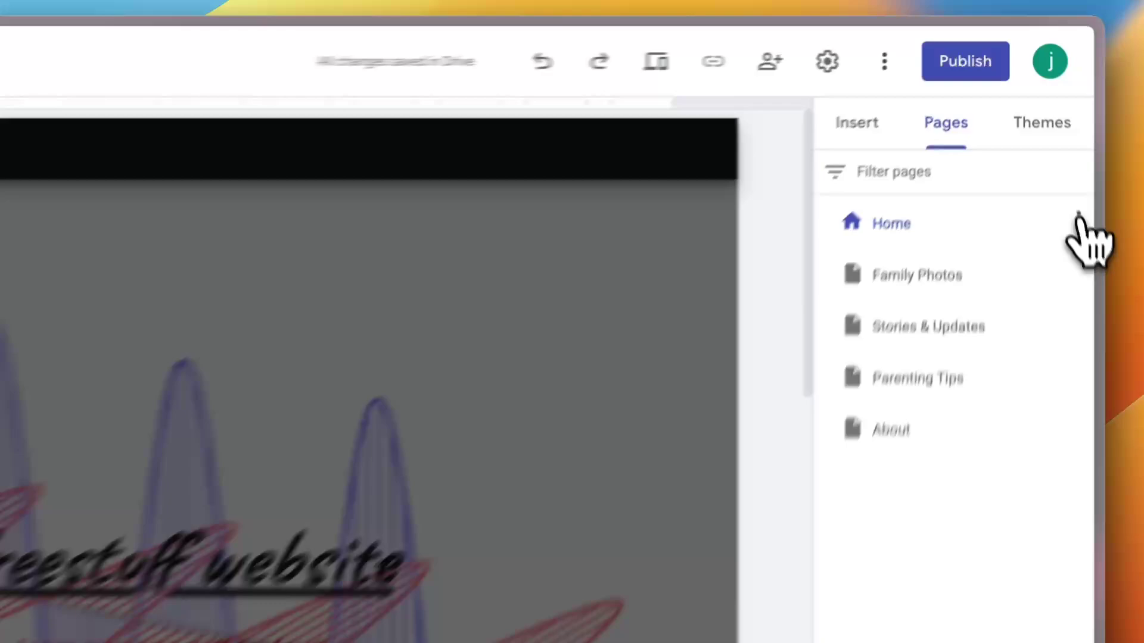
- Rename the Home page to 'my courses' via its Properties
click(1059, 147)
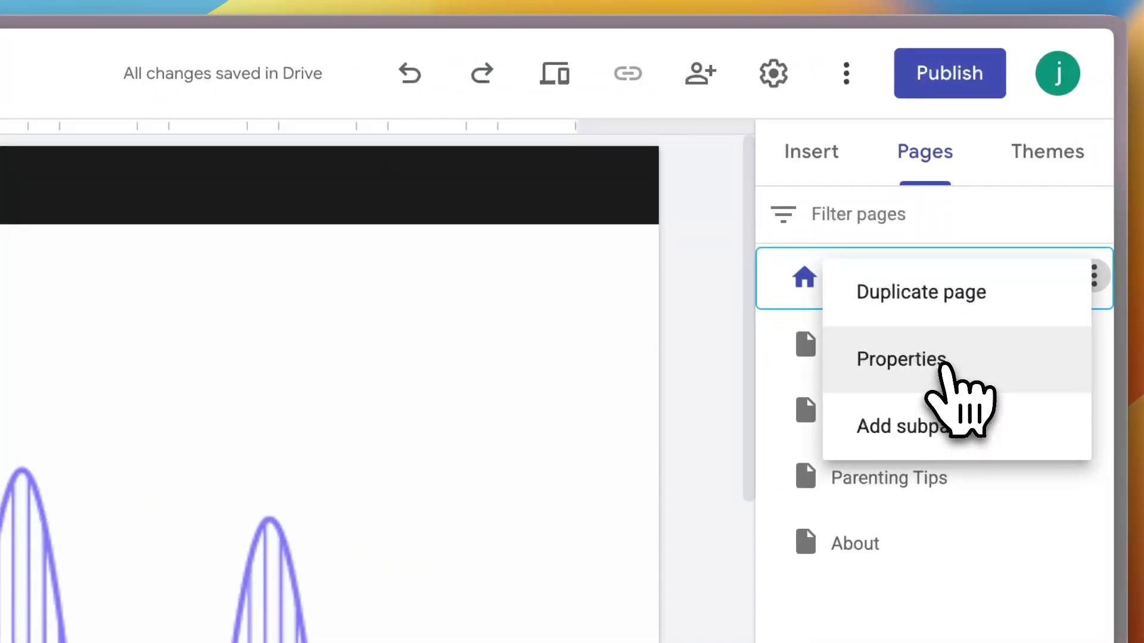
click(941, 361)
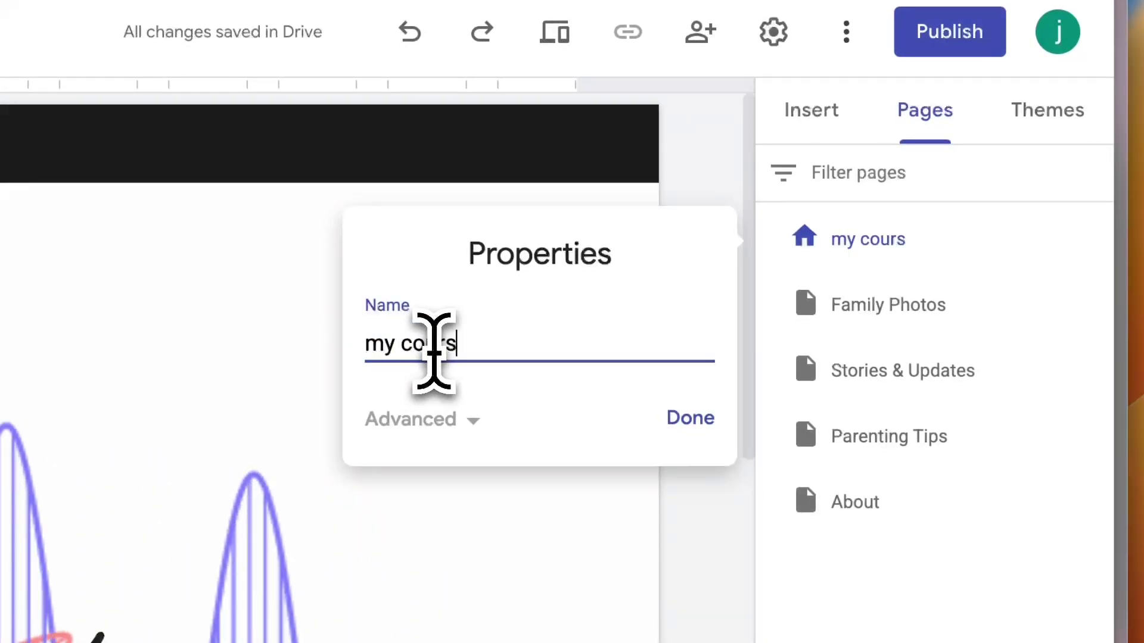
click(690, 418)
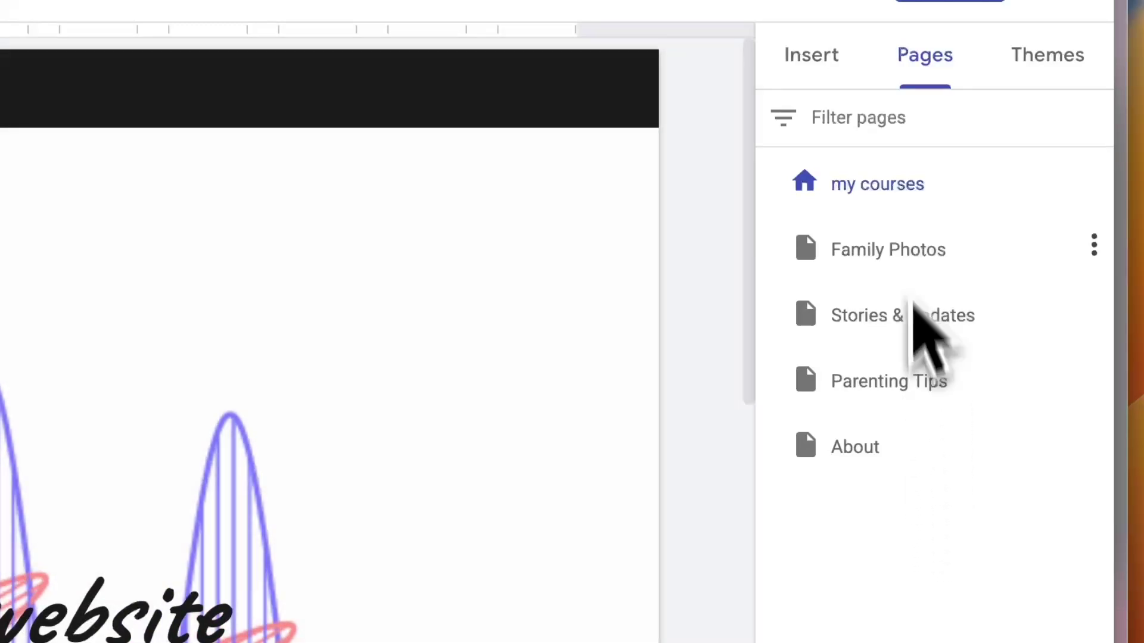
- Delete the Family Photos page from the site's page list
click(880, 194)
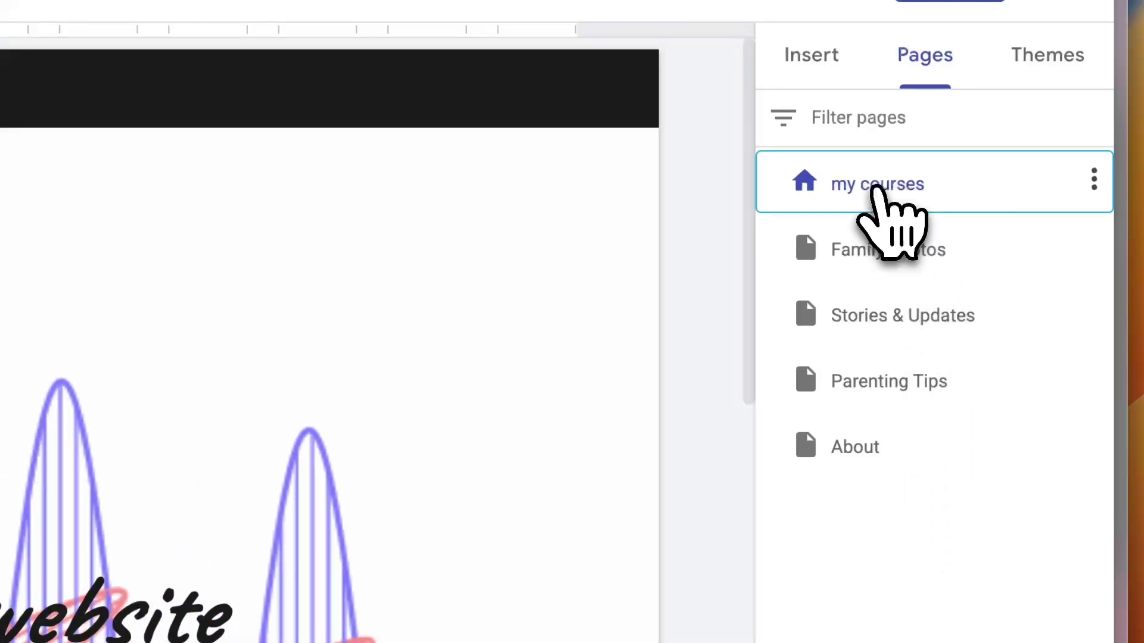
click(897, 250)
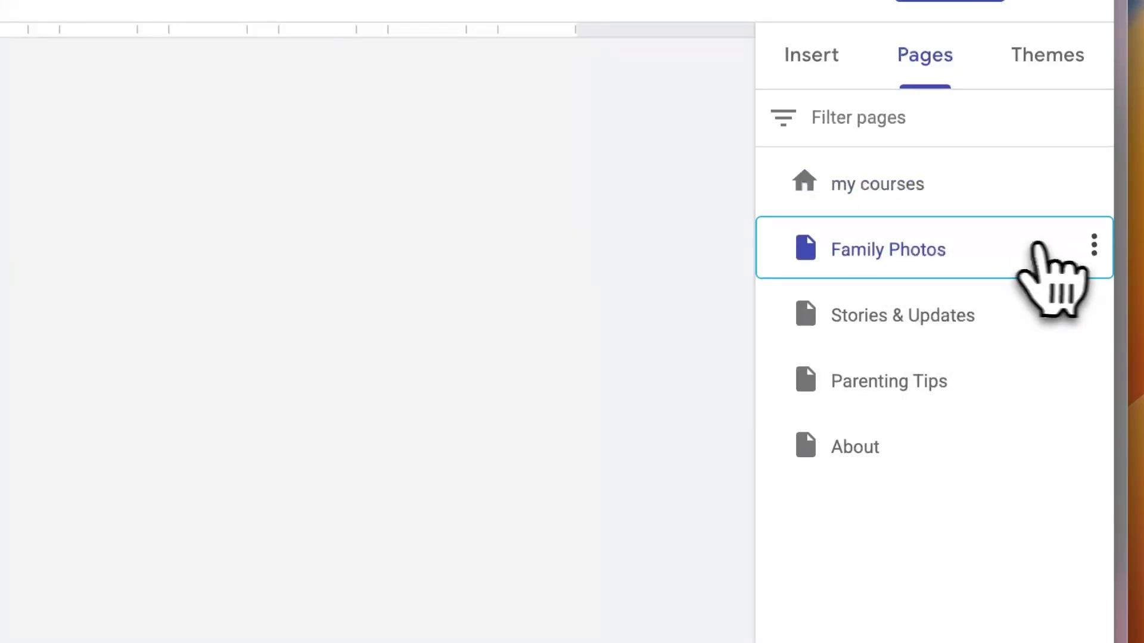
click(1093, 241)
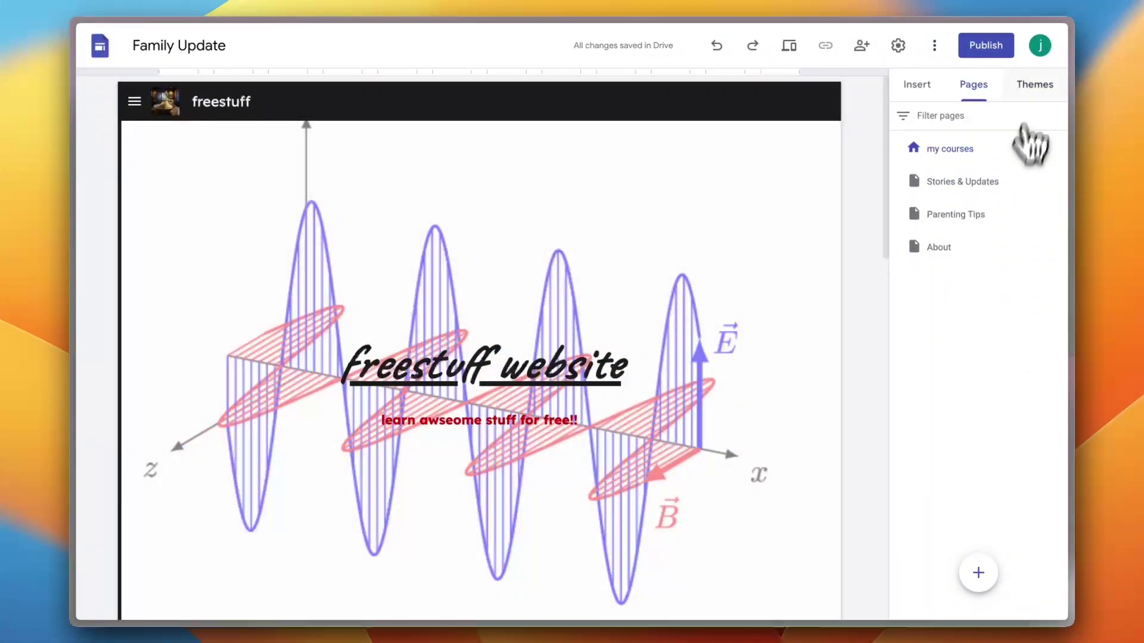
- Browse the Google themes and apply Diplomat to the freestuff site
click(1037, 86)
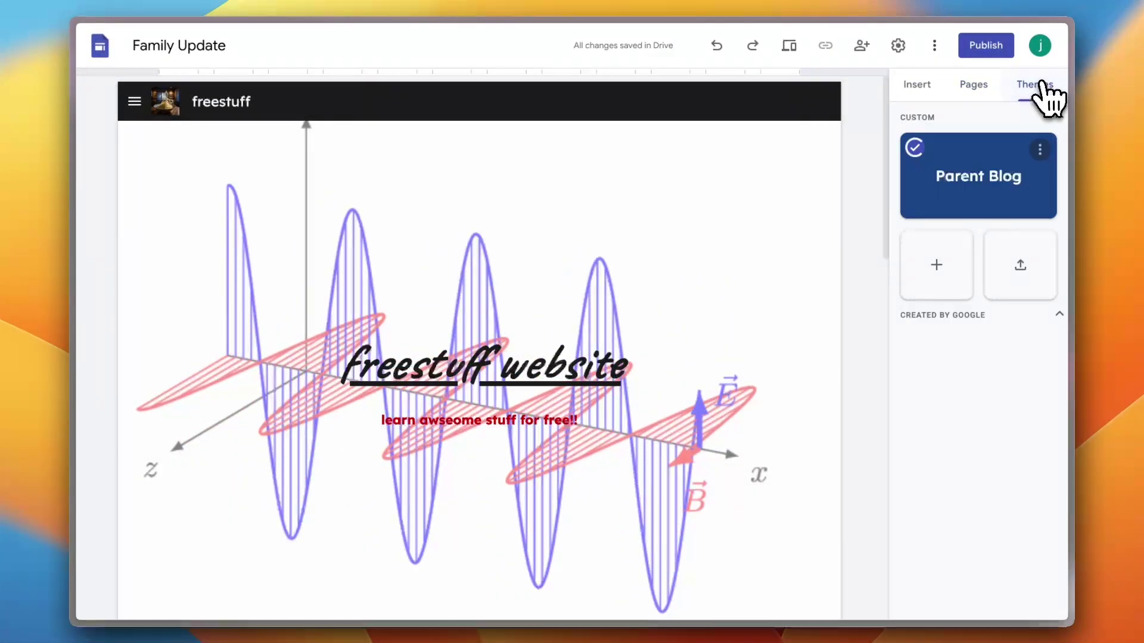
scroll(960, 319, down, 5)
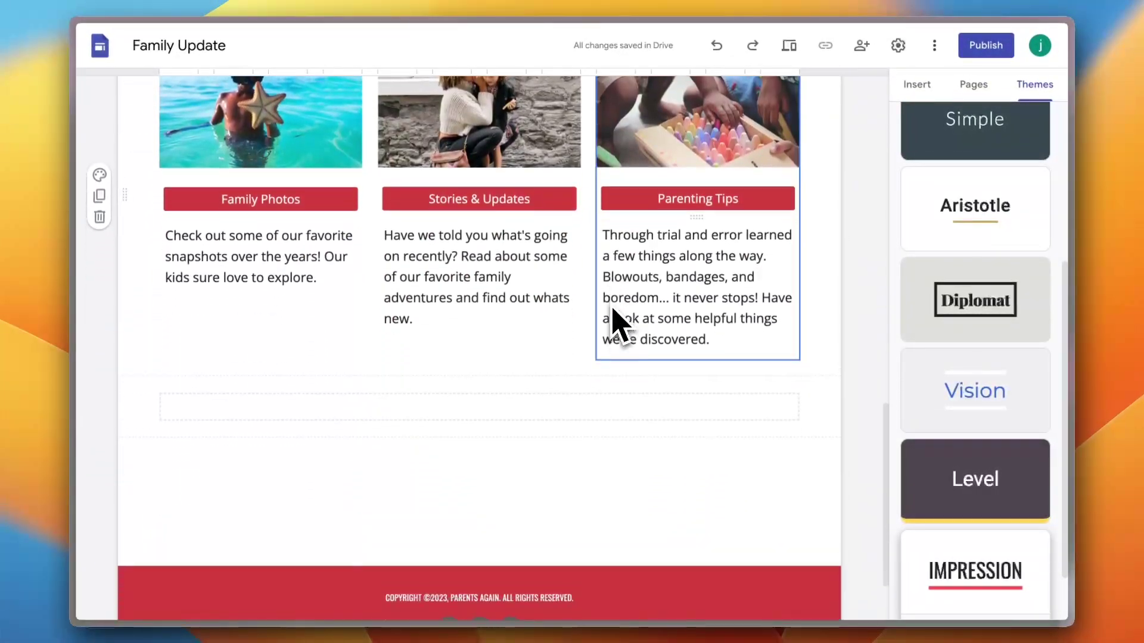
scroll(616, 322, down, 1)
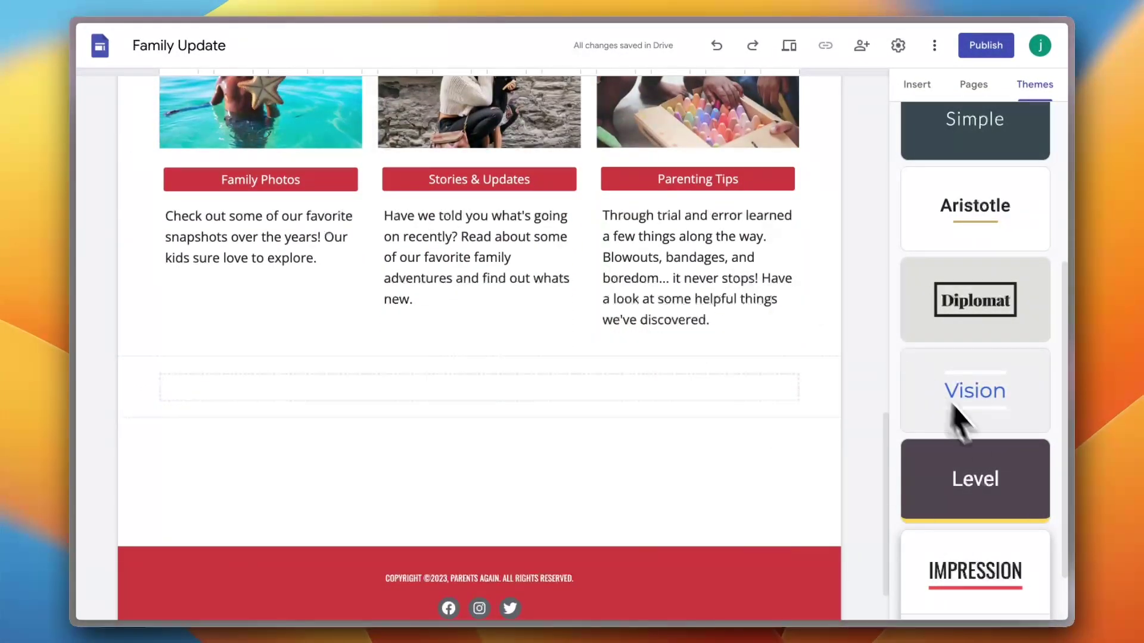
scroll(971, 429, up, 5)
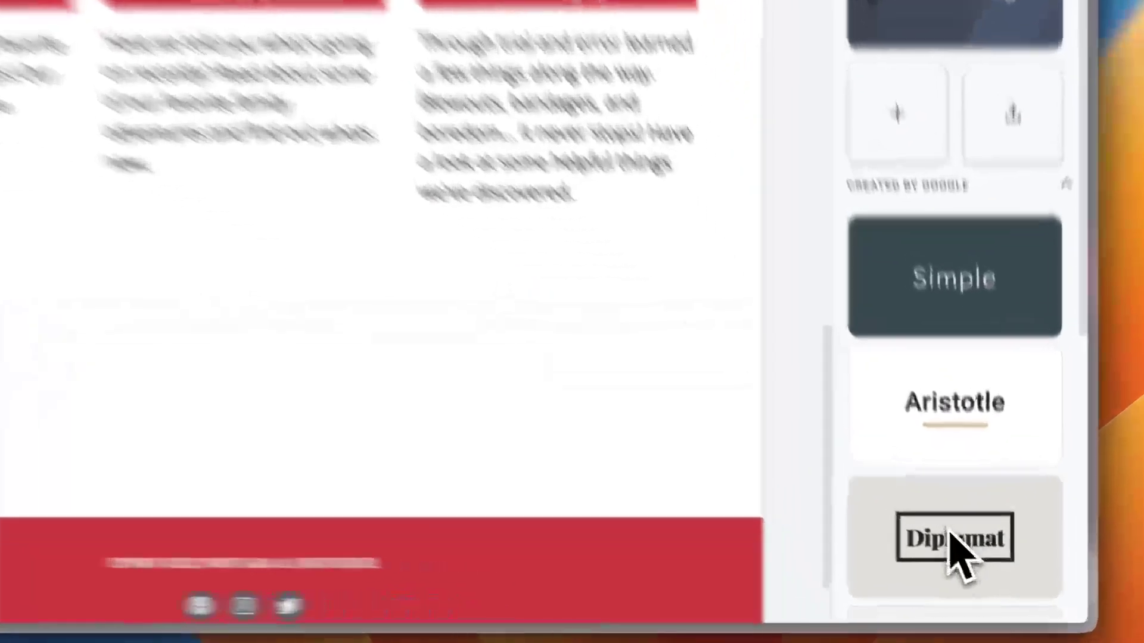
click(977, 560)
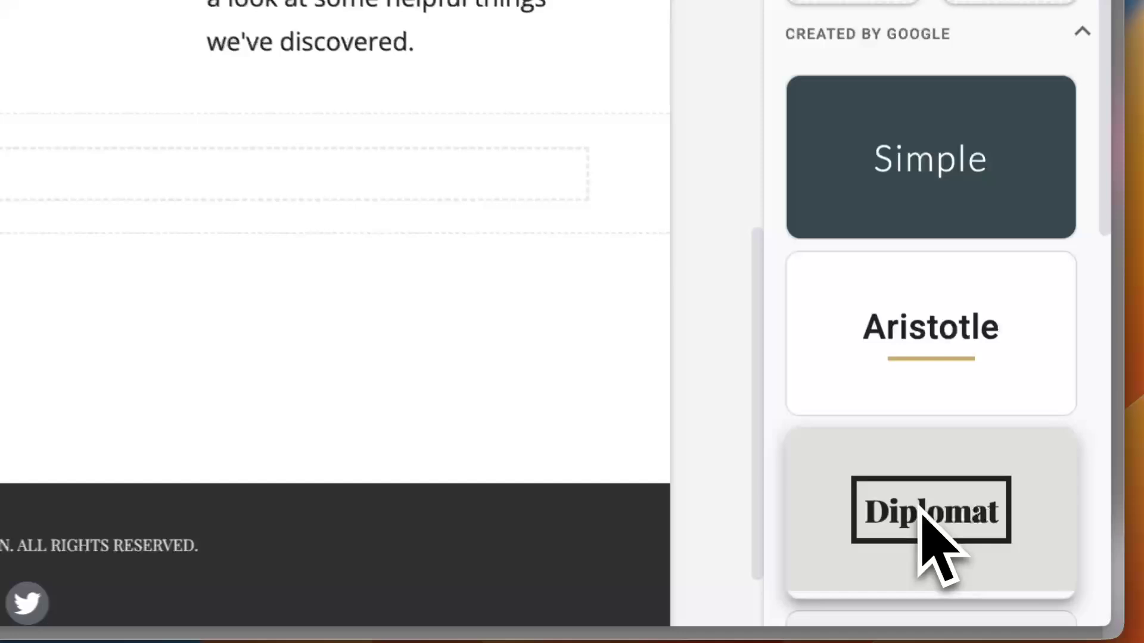
scroll(536, 256, up, 10)
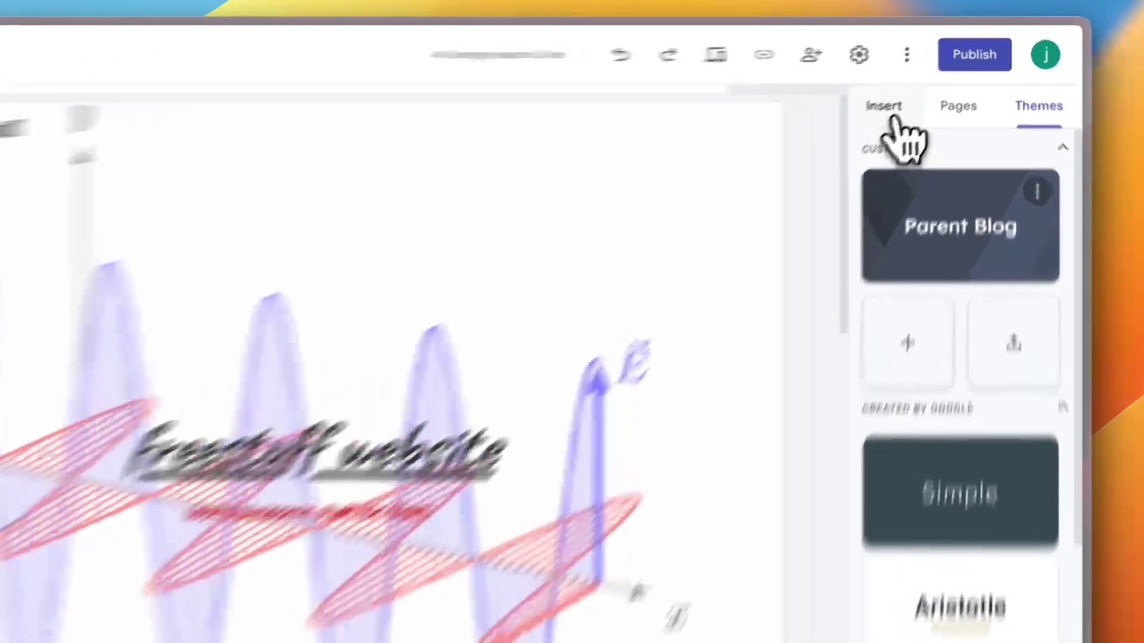
- Scroll the Insert panel past content blocks, Image carousel, Social links, Map, Docs, Slides and Sheets
click(917, 86)
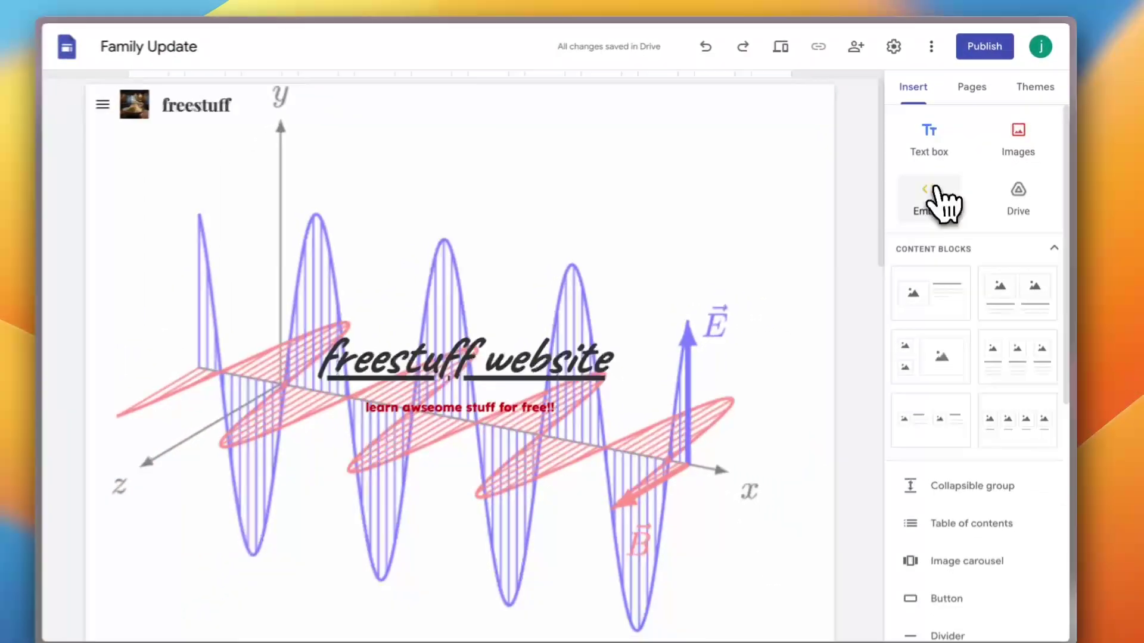
scroll(1016, 220, down, 2)
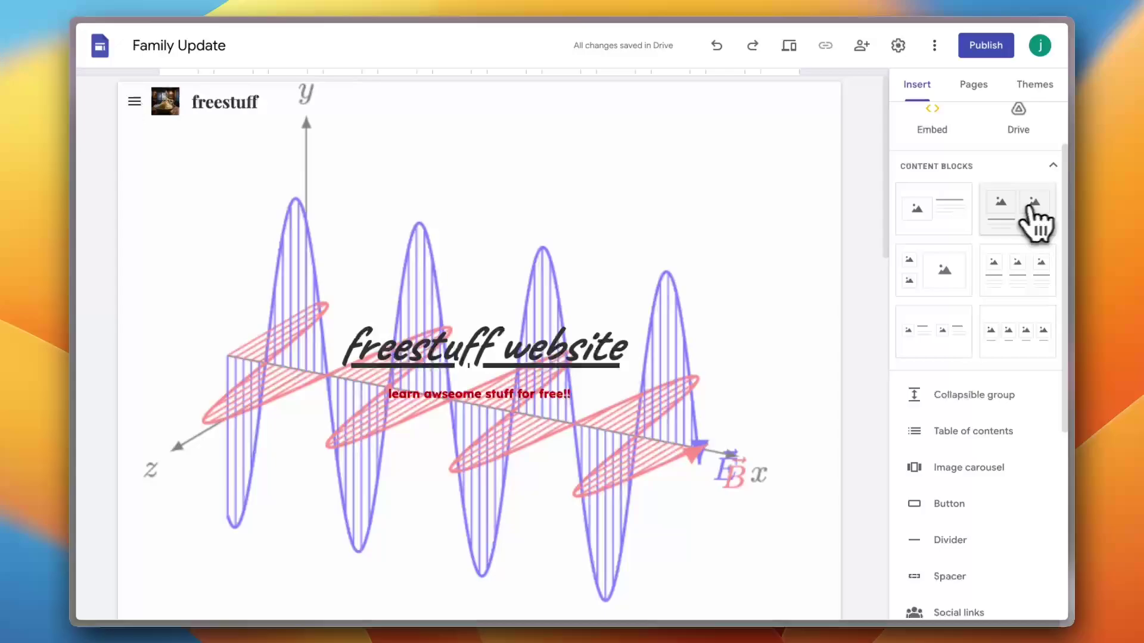
scroll(977, 328, down, 1)
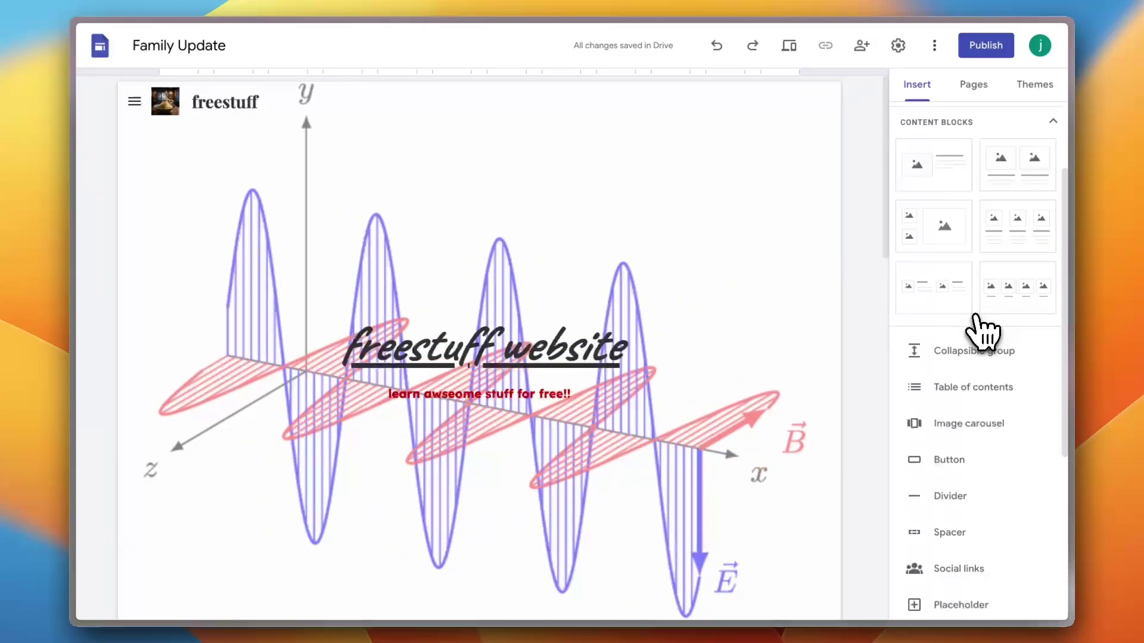
scroll(982, 331, down, 2)
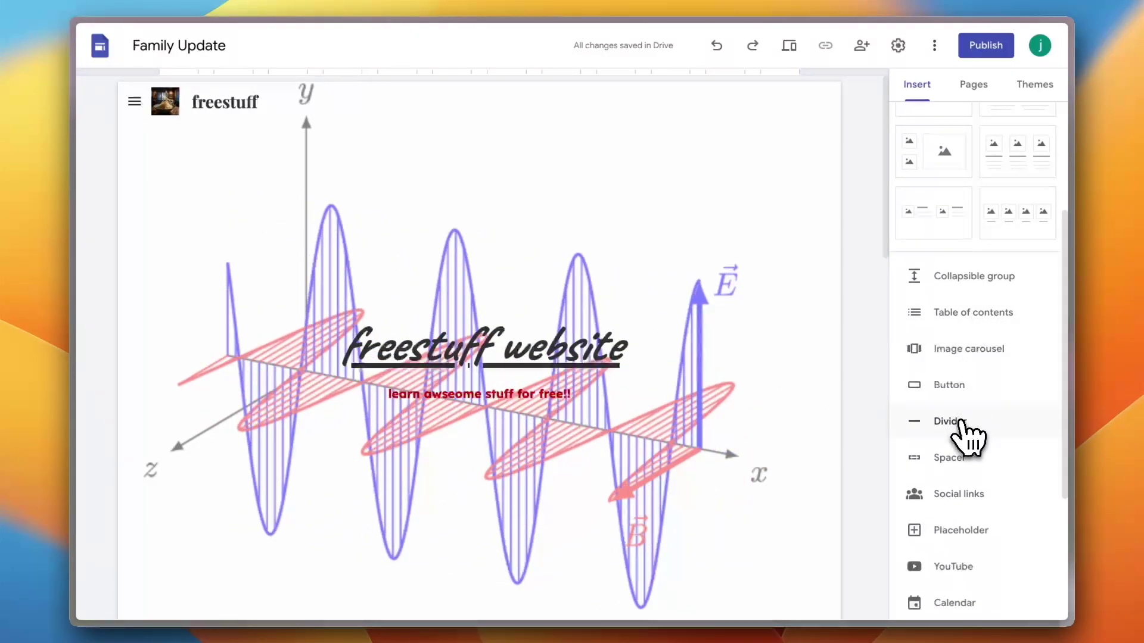
scroll(970, 506, down, 4)
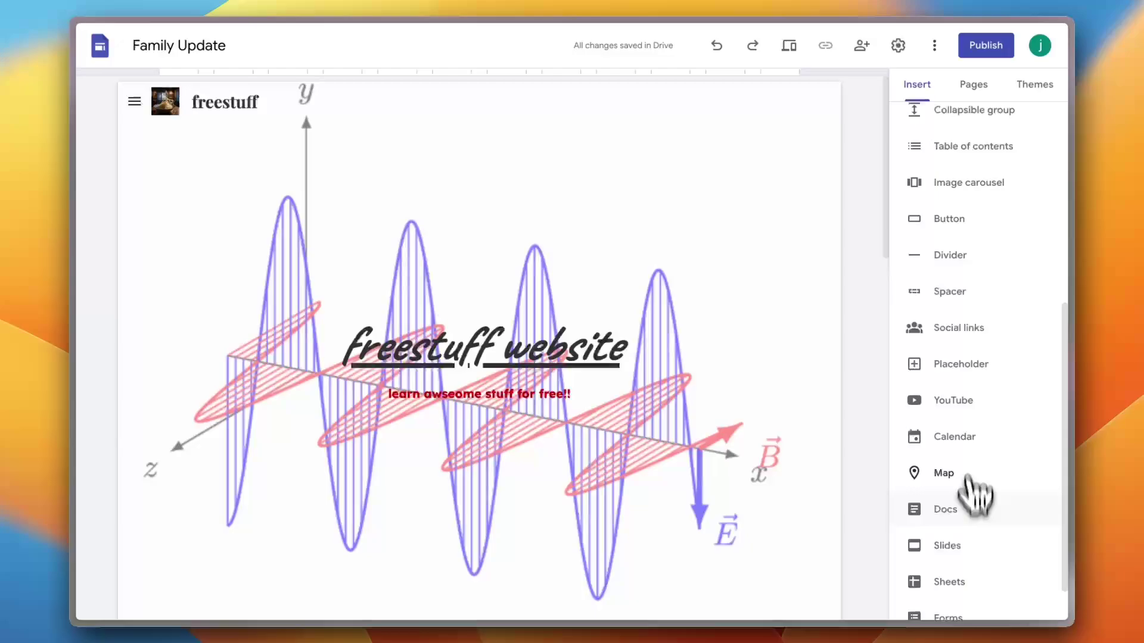
- Edit the site footer and select its social link icons
mouse_move(785, 288)
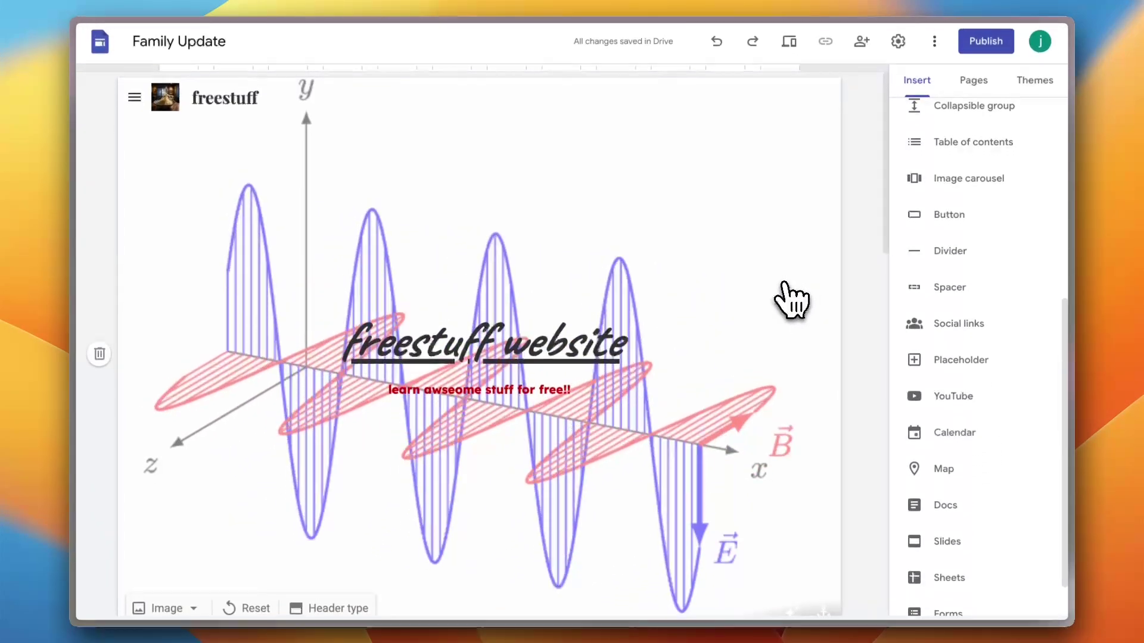
scroll(786, 292, down, 15)
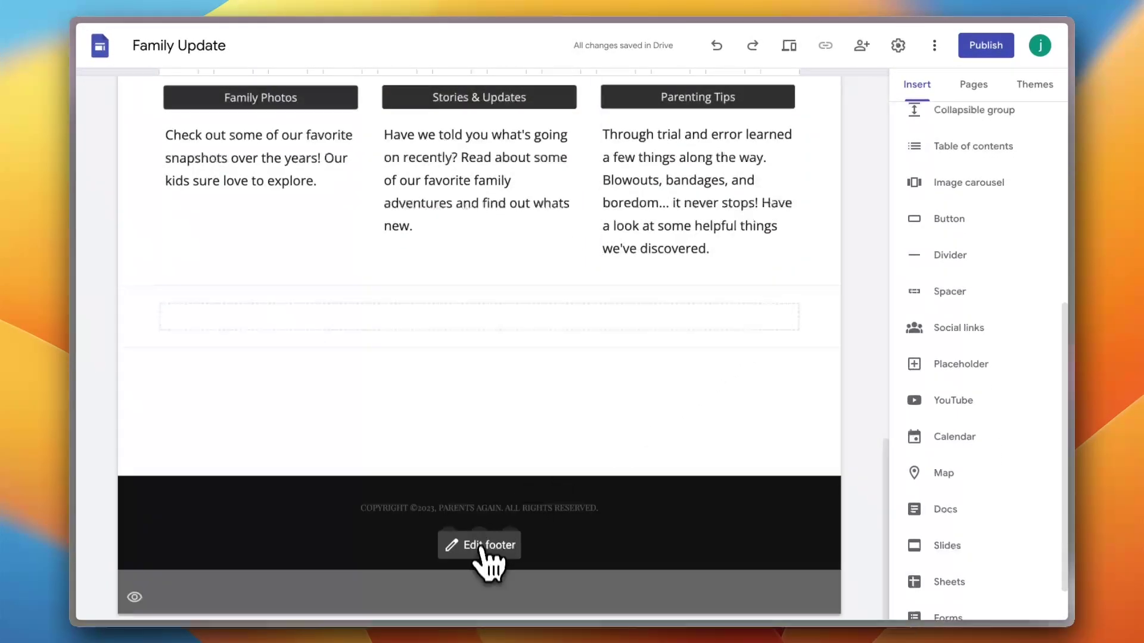
click(482, 546)
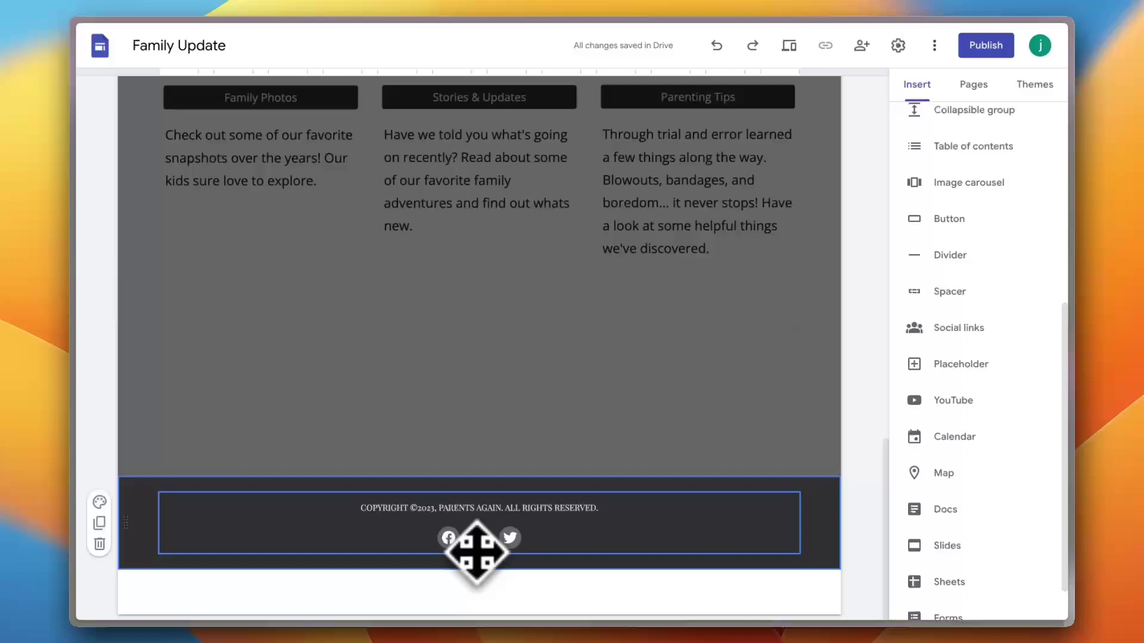
click(455, 539)
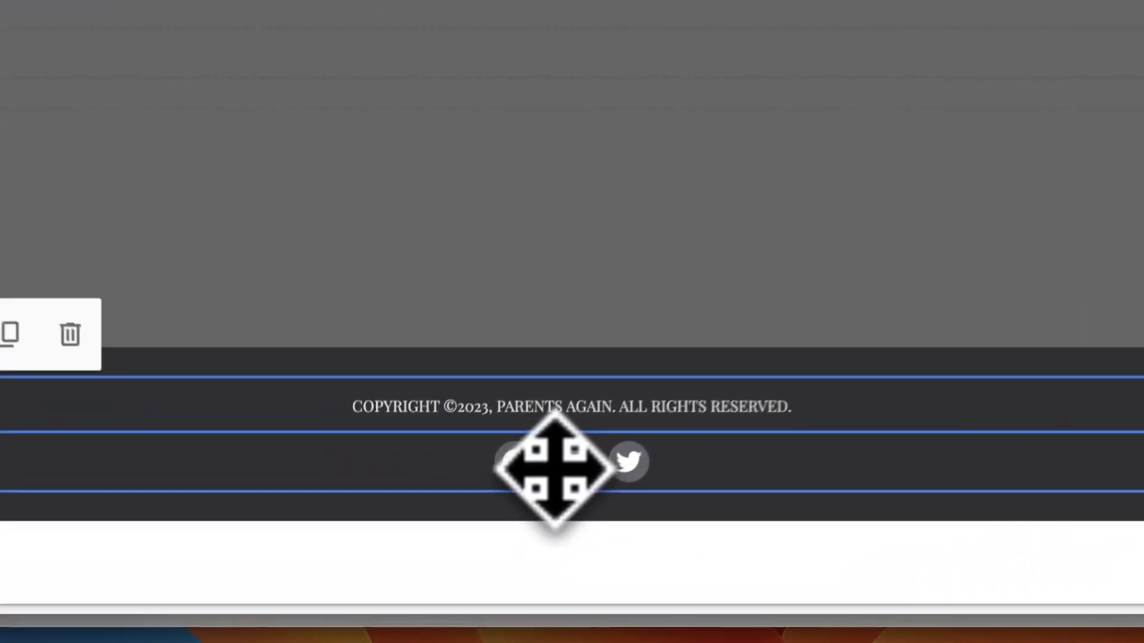
click(454, 539)
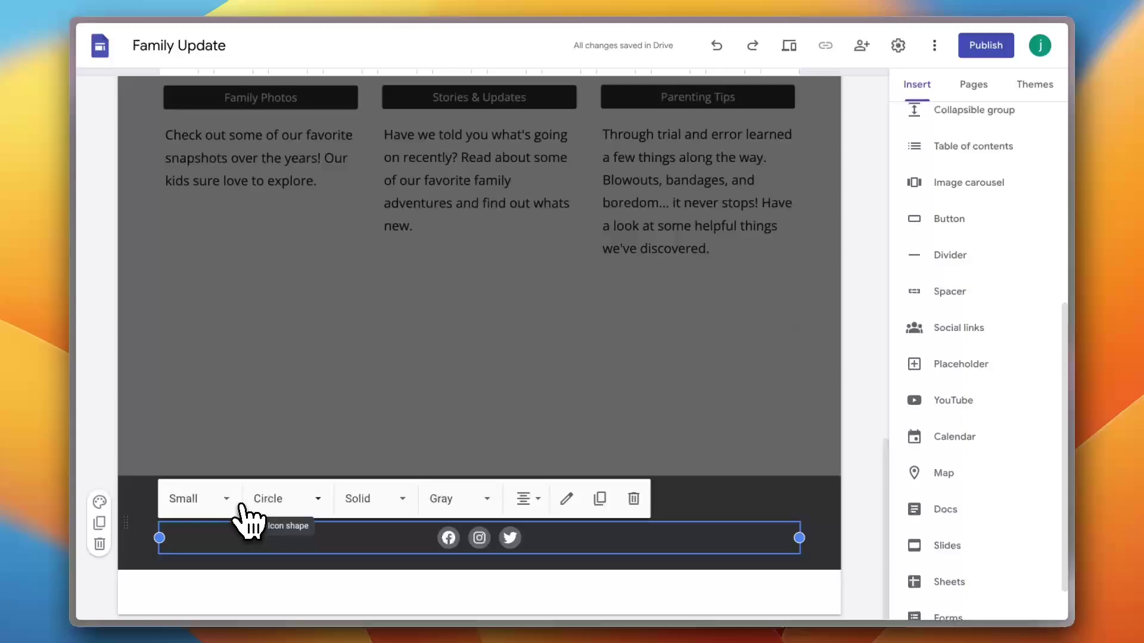
- Set the social icons to Large, keeping the solid gray circle shape and colour
click(229, 500)
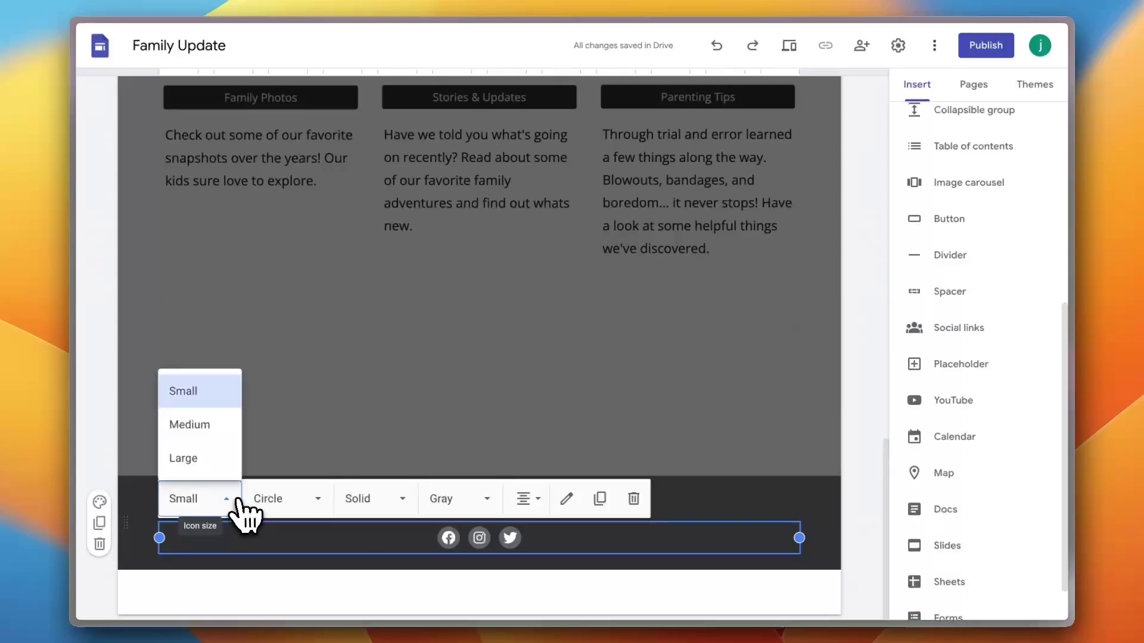
click(205, 459)
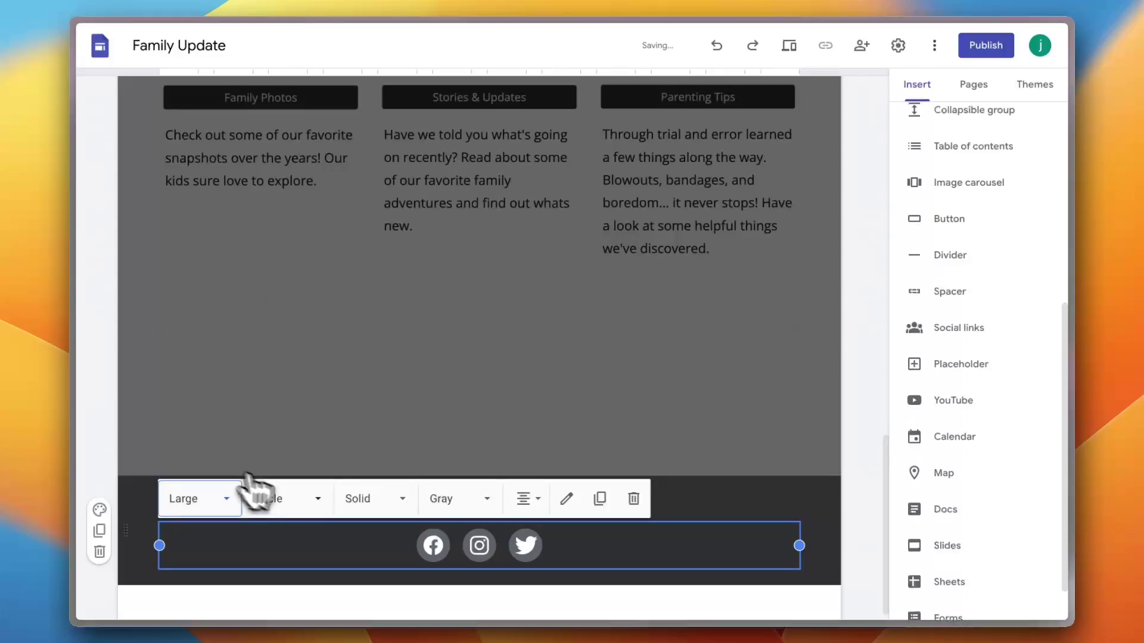
click(310, 500)
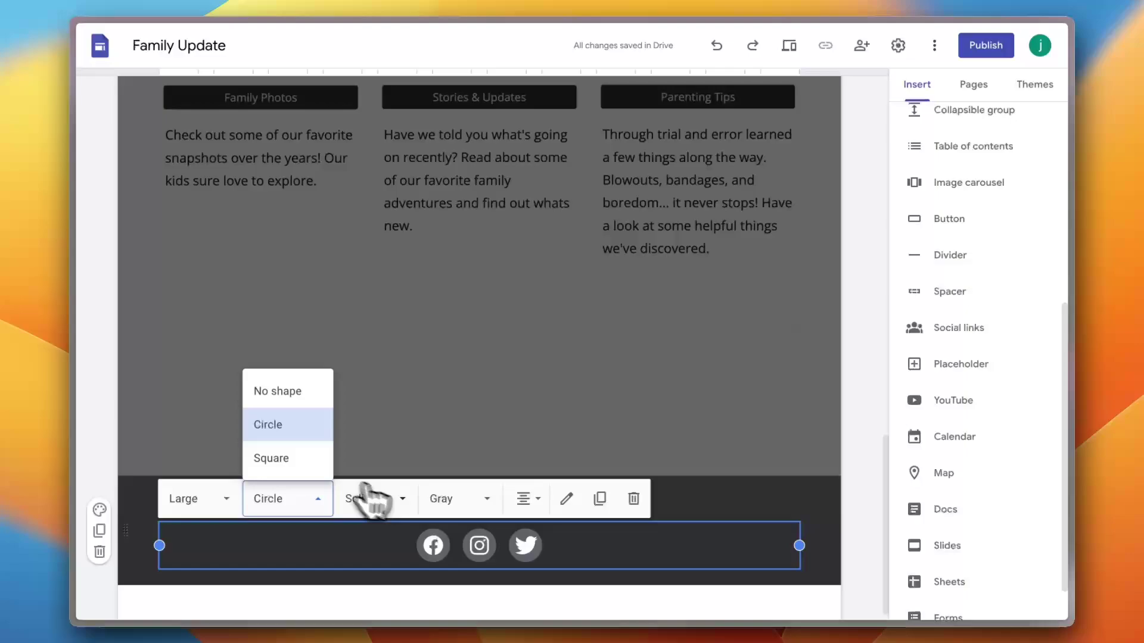
click(404, 499)
click(465, 500)
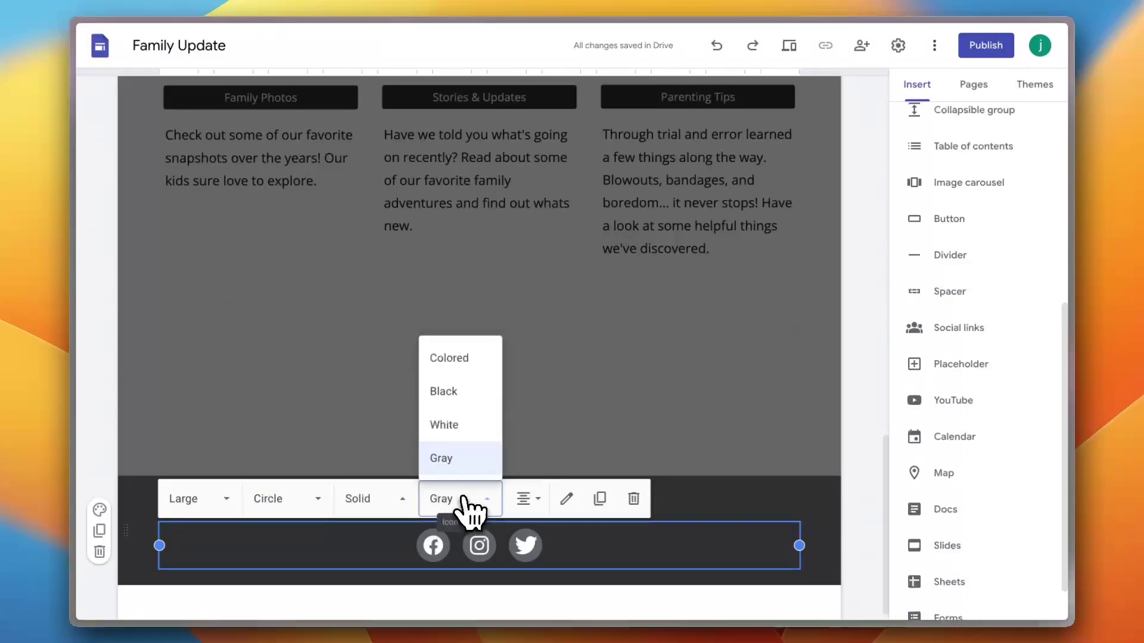
- Review the Facebook, Instagram and Twitter link addresses, then cancel without adding a link
double_click(506, 539)
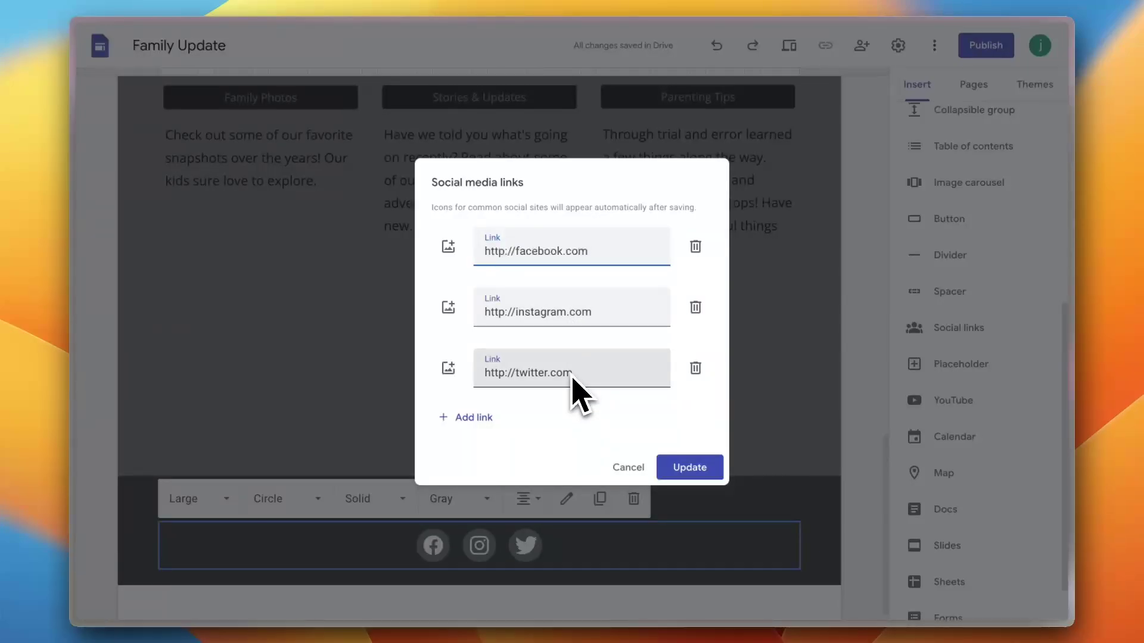
click(471, 417)
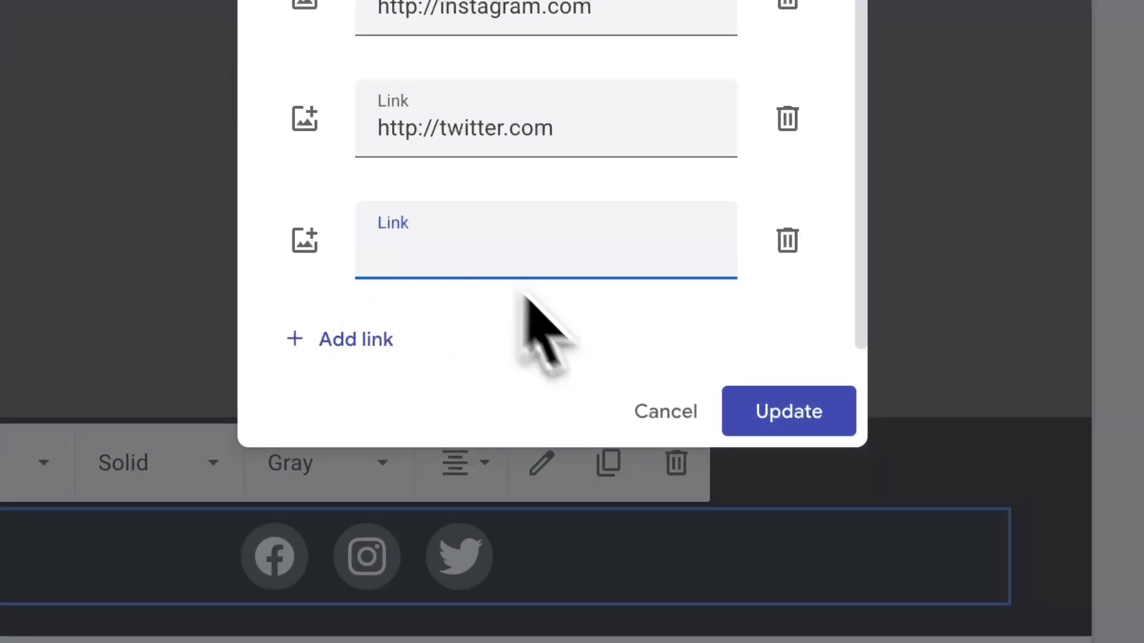
click(666, 416)
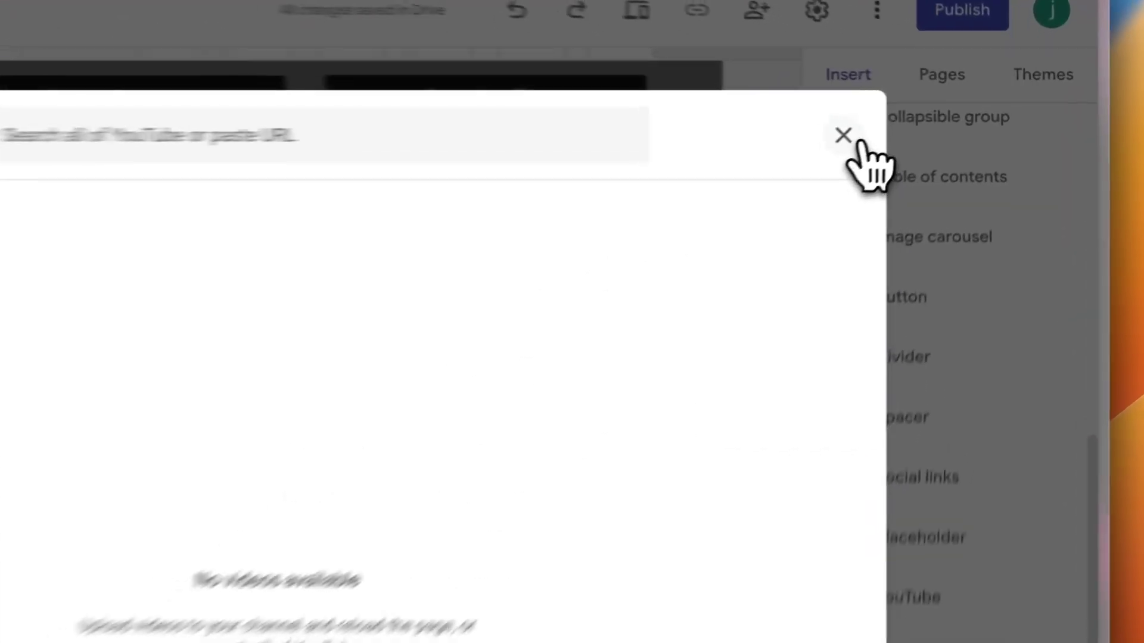
- Close the YouTube picker, insert an image carousel and begin adding its first image
click(914, 120)
scroll(983, 405, up, 2)
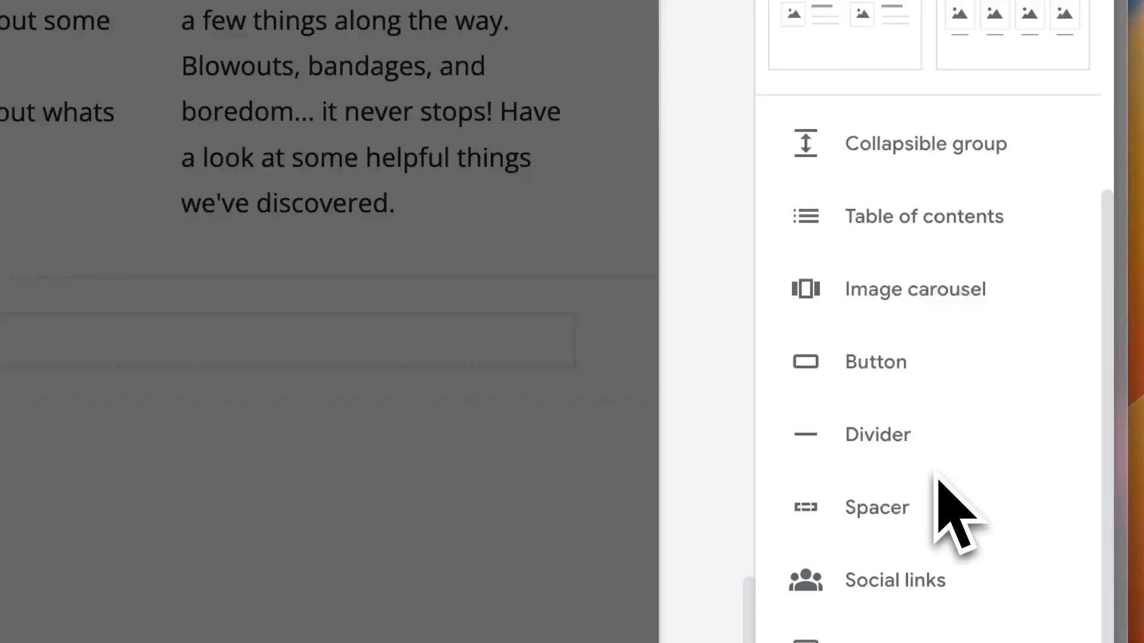
click(931, 296)
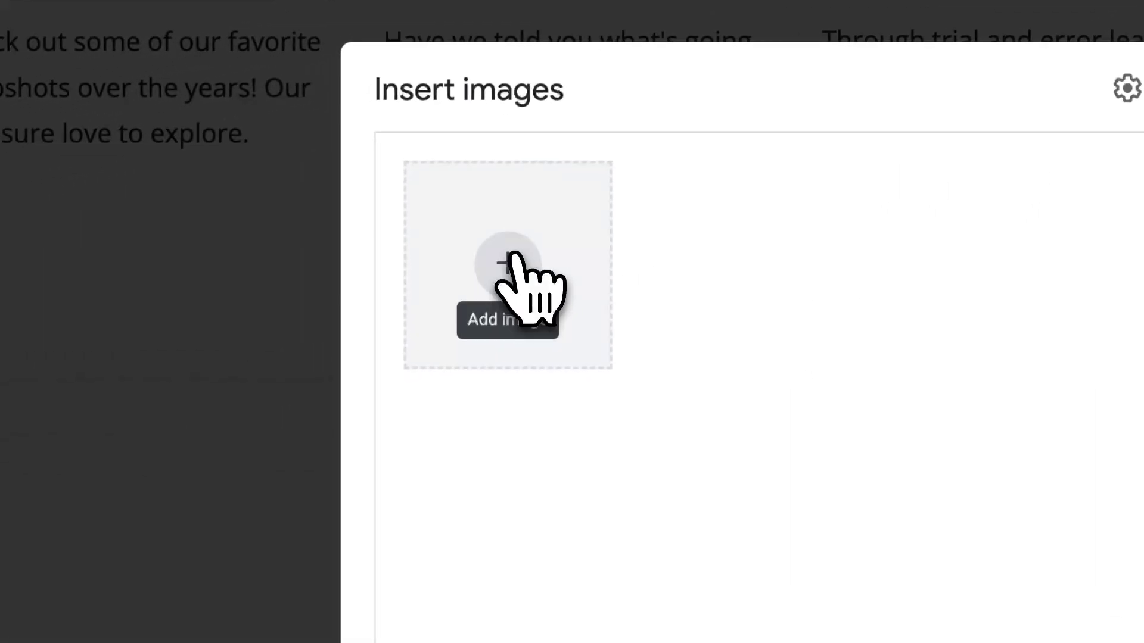
click(508, 262)
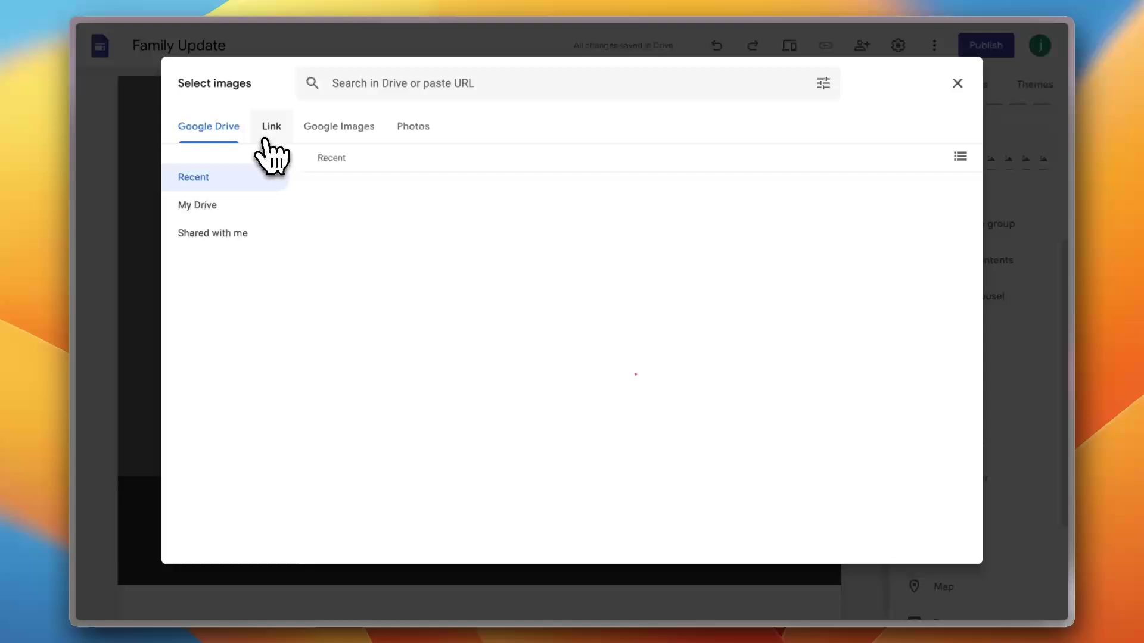
- Search Google Images for 'flower' and add the pink cosmos, red rose and pink daisies pictures
click(326, 135)
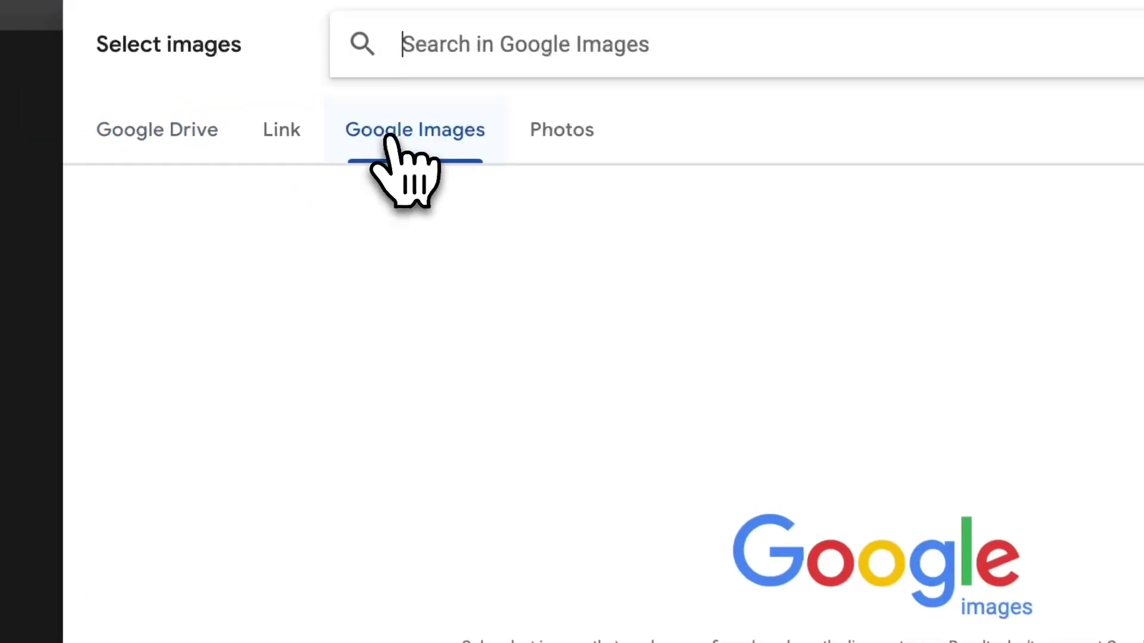
click(588, 138)
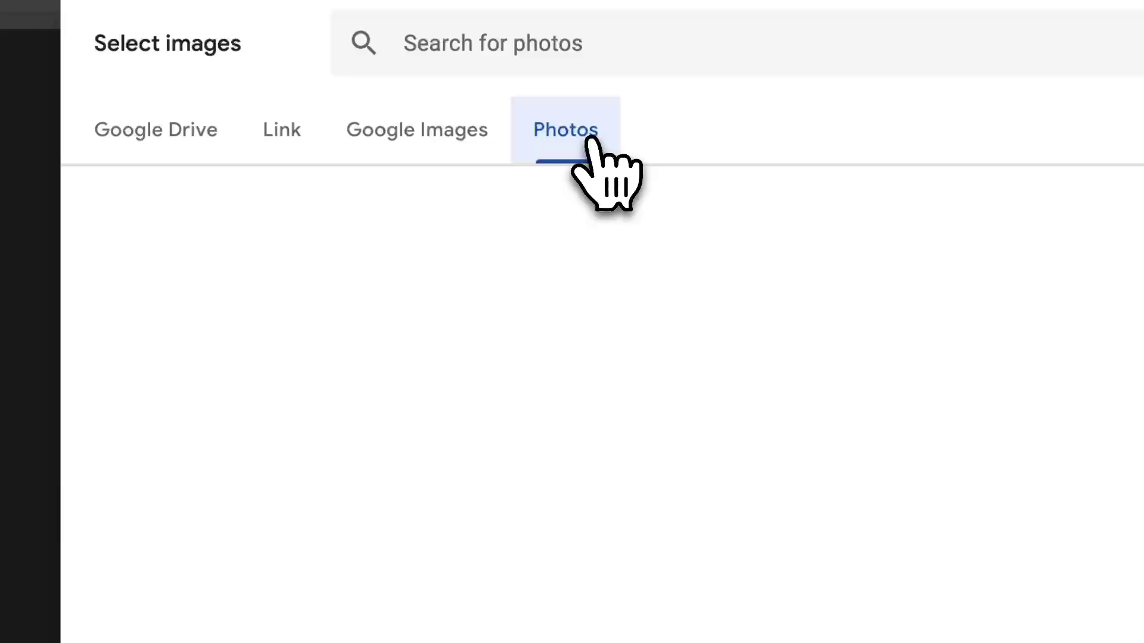
click(442, 153)
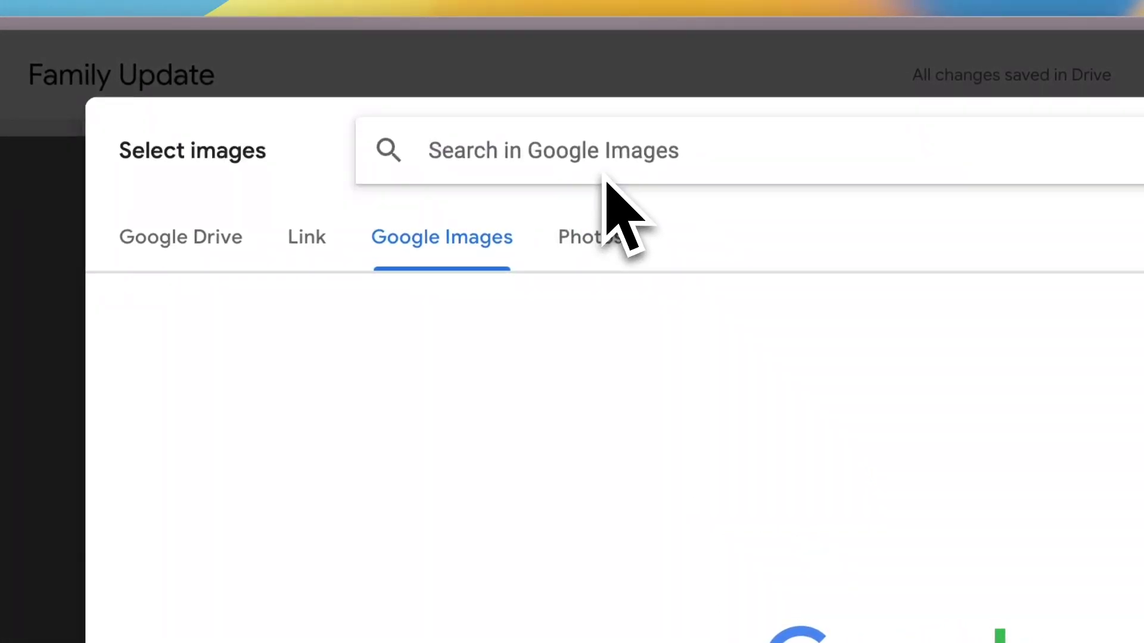
text(fl)
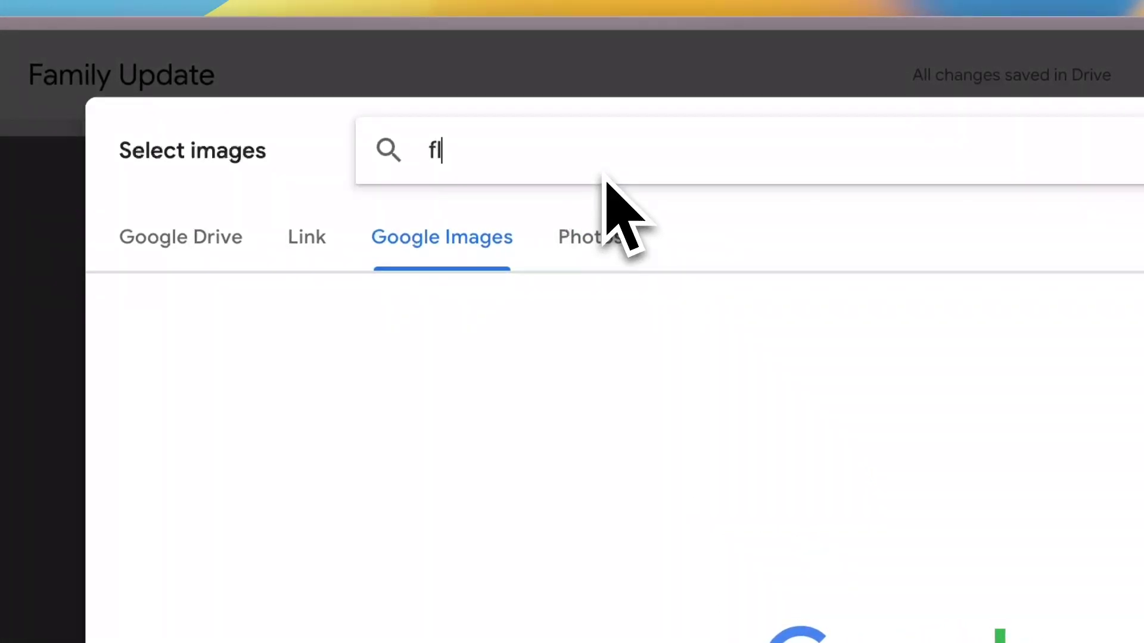
text(ower)
key(Return)
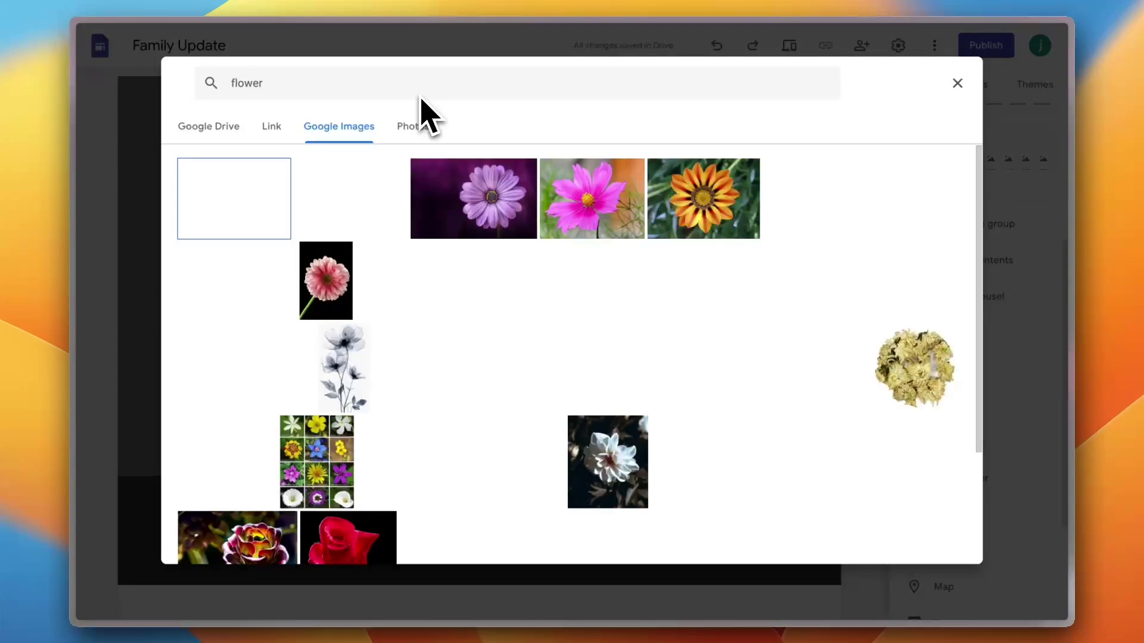
click(568, 209)
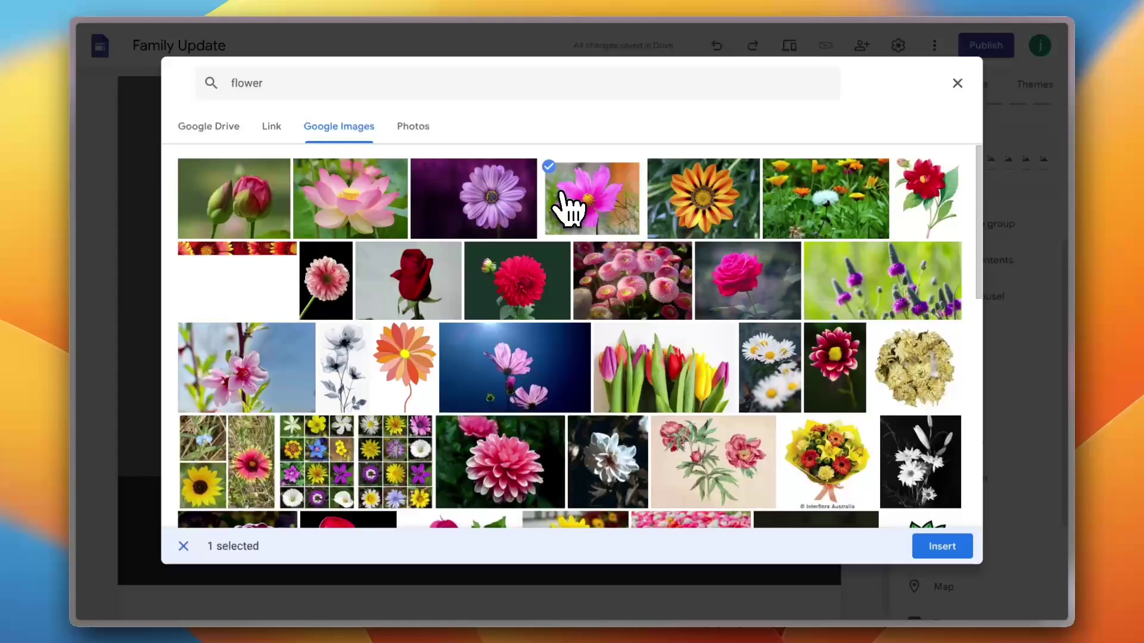
click(460, 275)
click(641, 298)
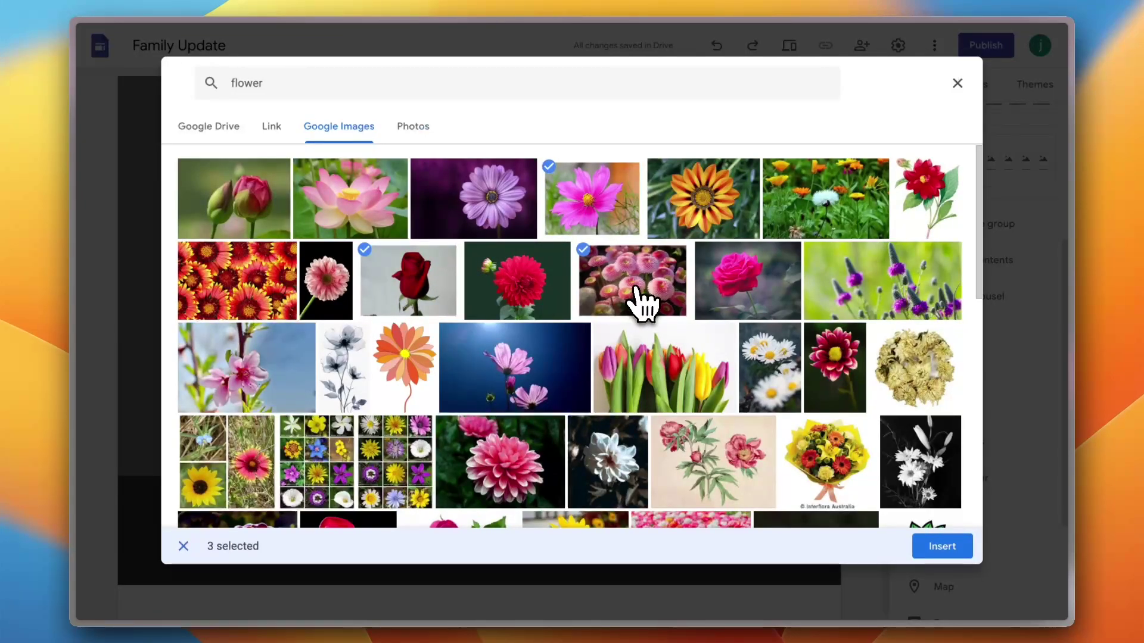
click(946, 556)
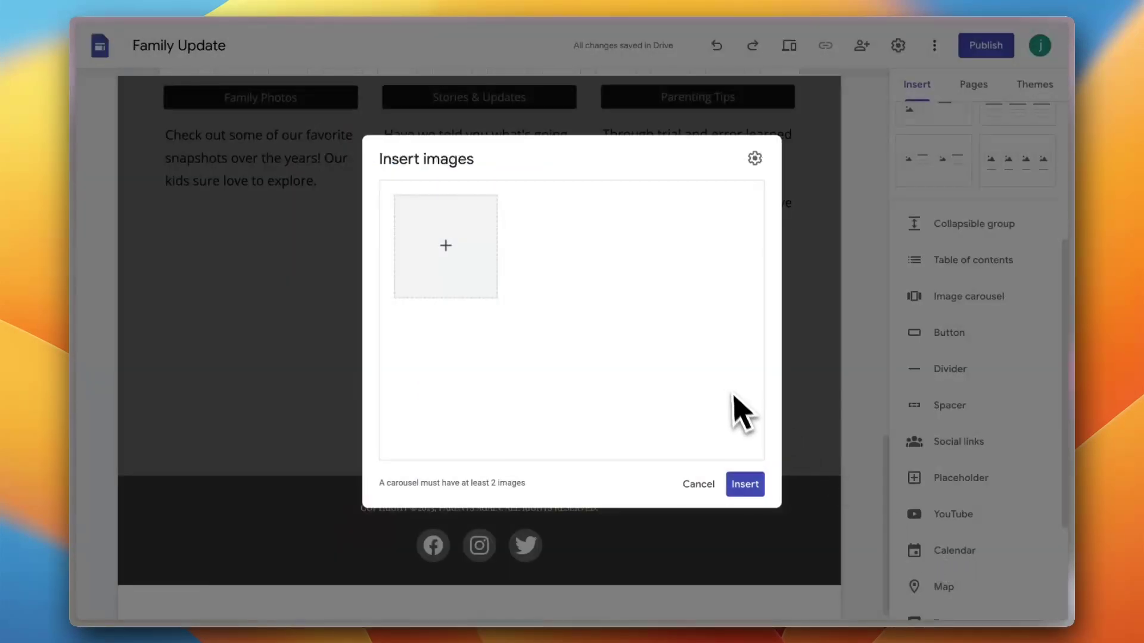
- Place the carousel above the footer, widen it, and drag it shorter into position
mouse_move(593, 265)
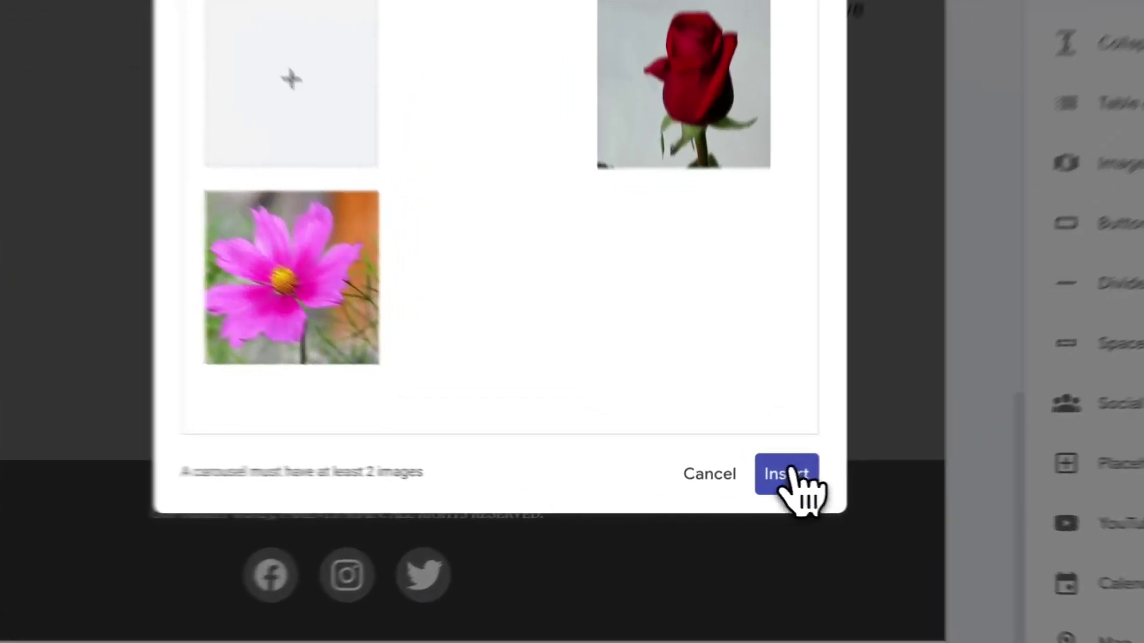
click(751, 483)
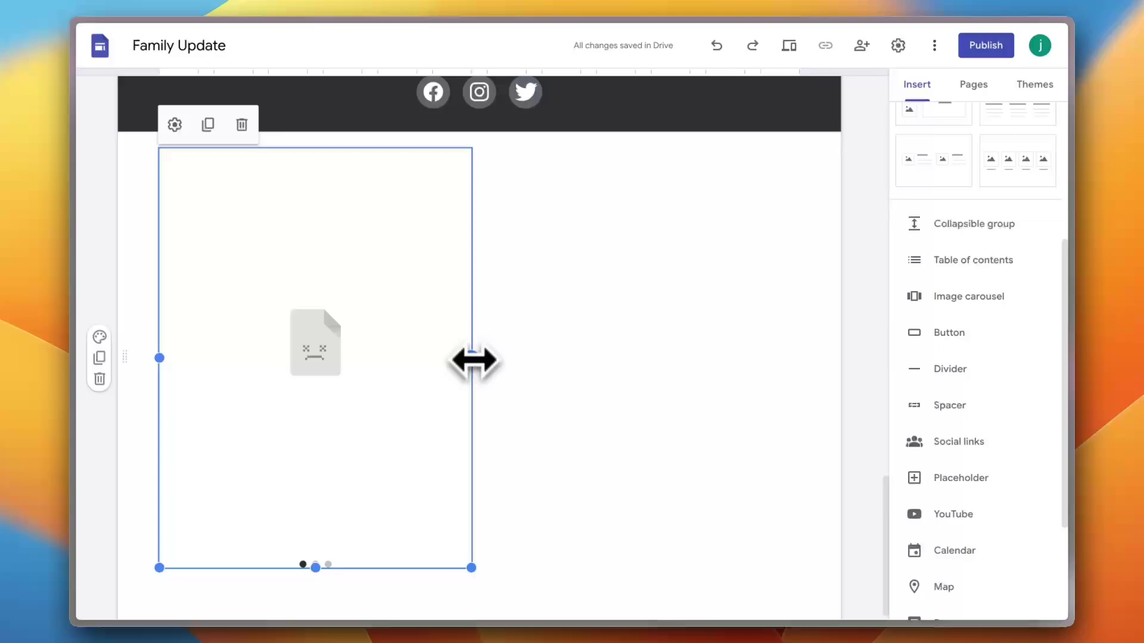
drag(474, 359, 525, 358)
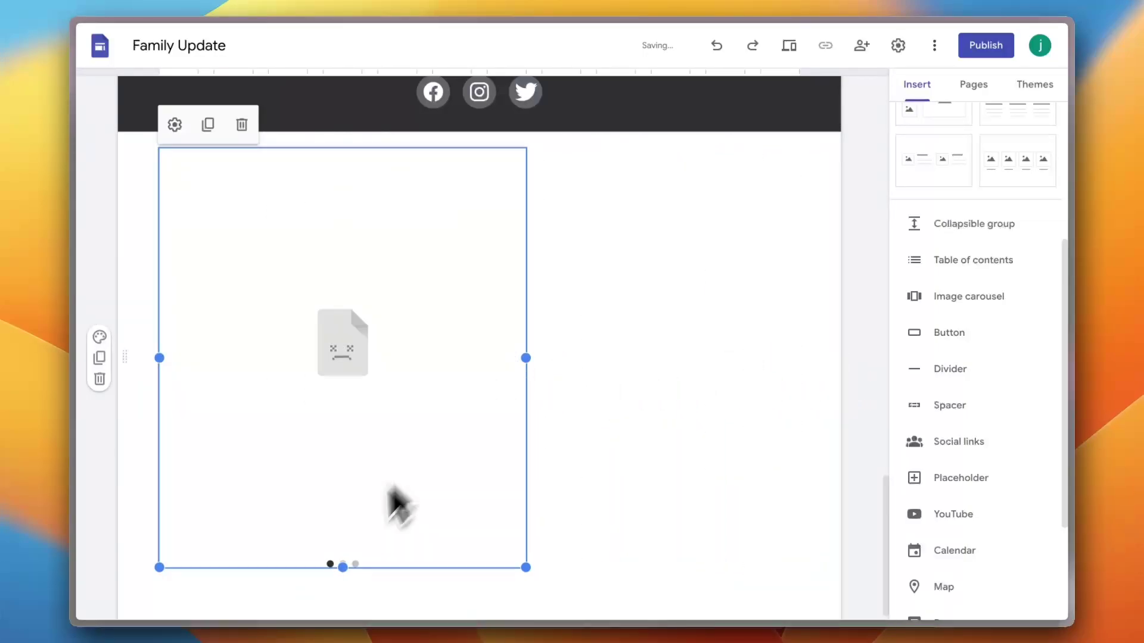
drag(350, 568, 378, 330)
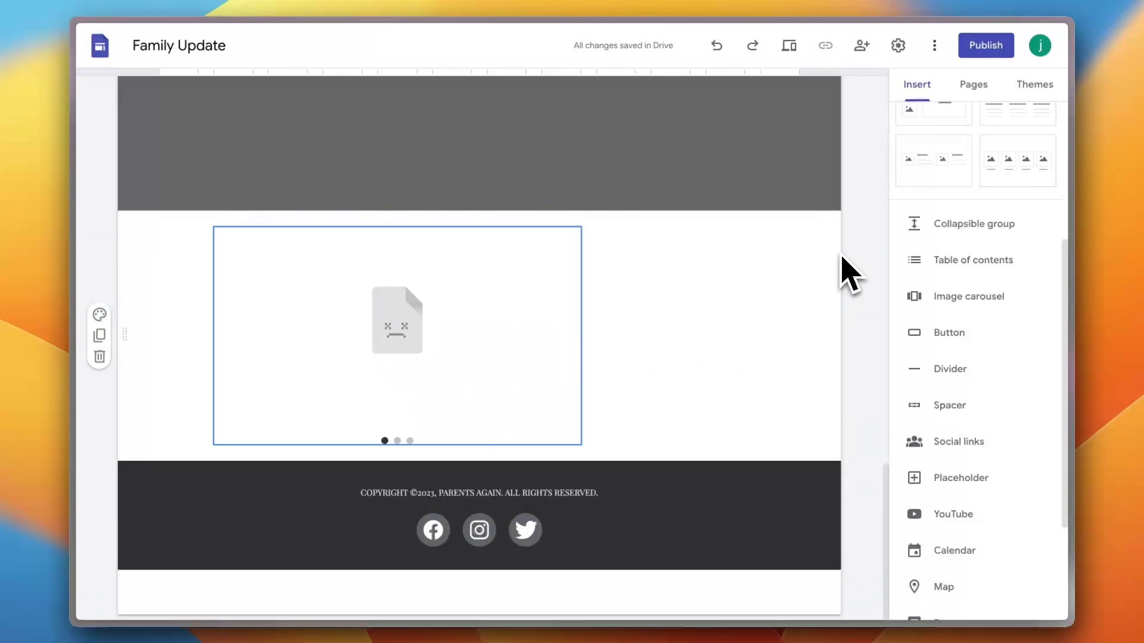
- Publish the site at sites.google.com/view/freestuff231234 after 'freestuff' proved already taken
scroll(850, 274, up, 15)
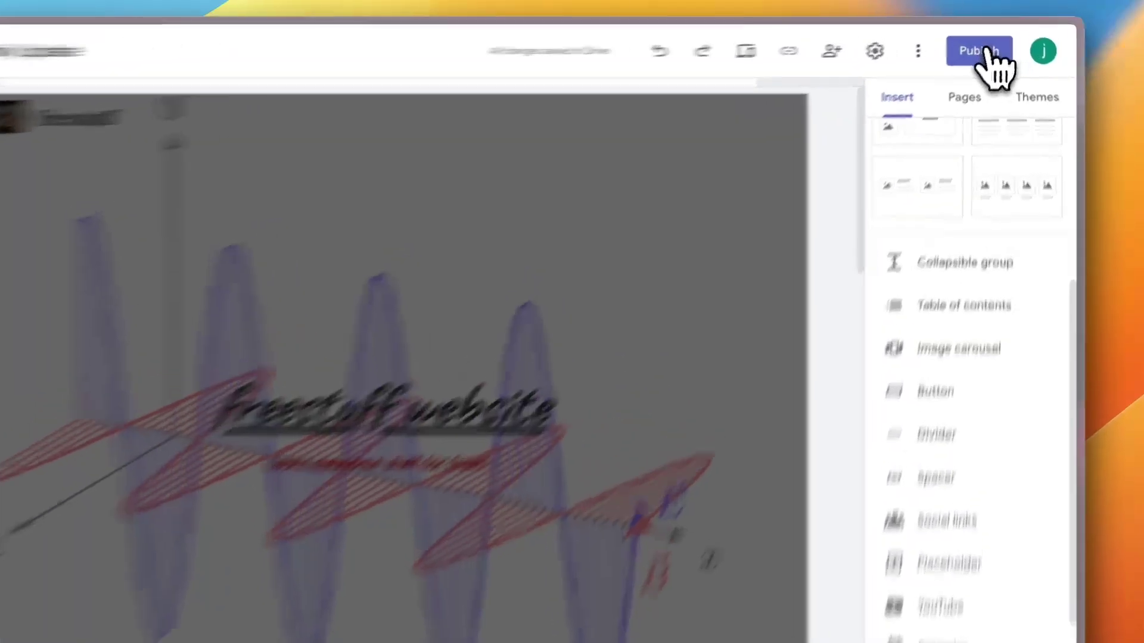
click(985, 46)
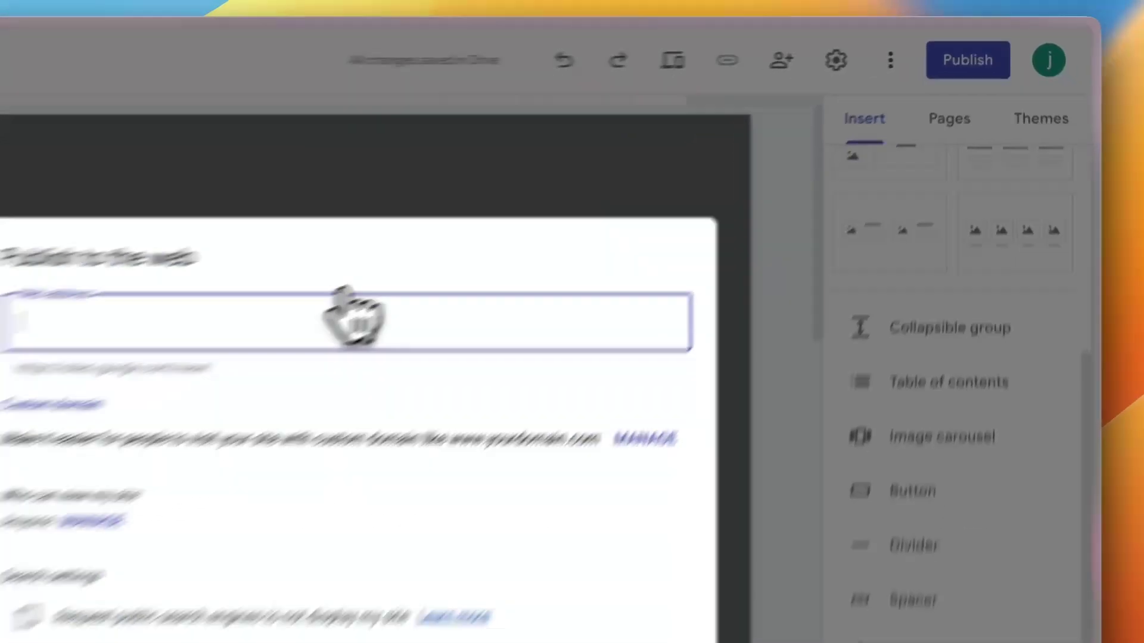
text(fr)
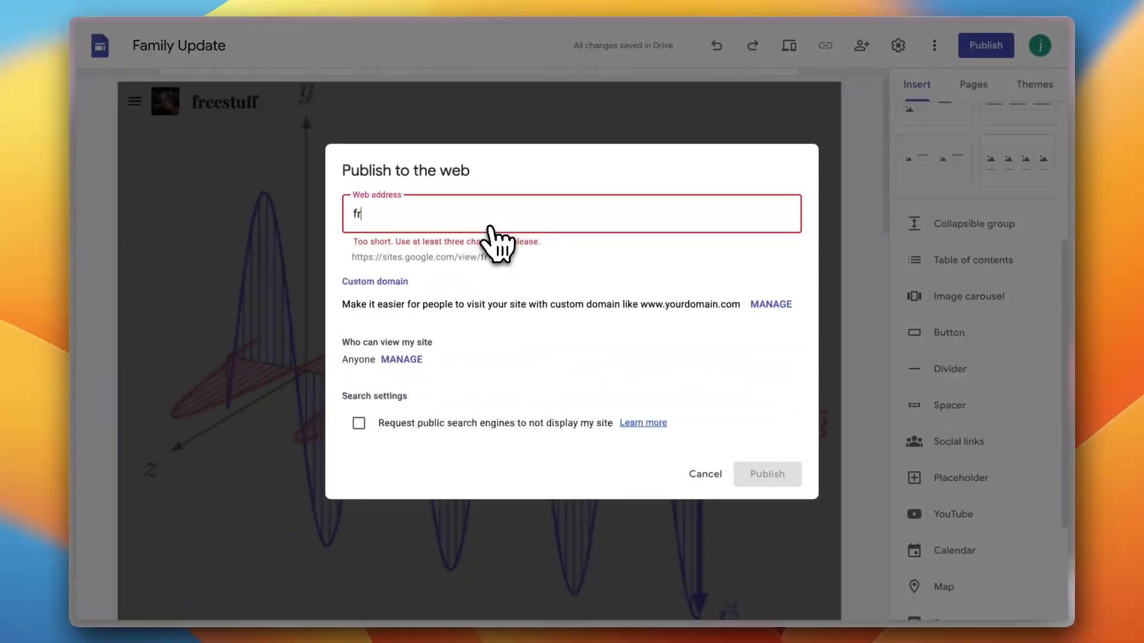
text(eestuf)
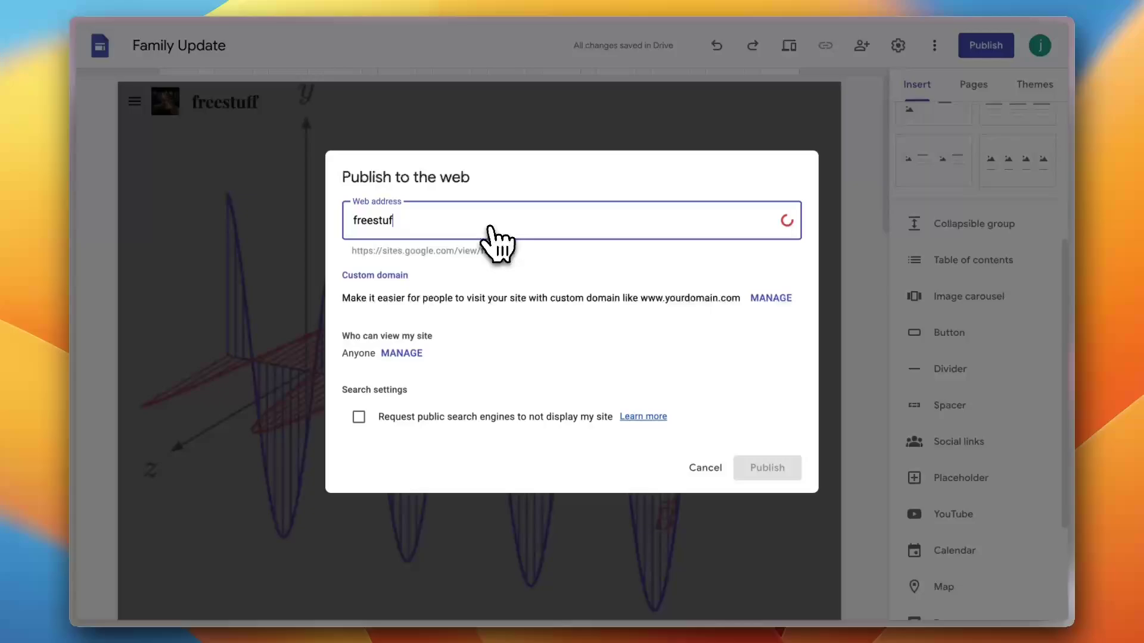
text(f)
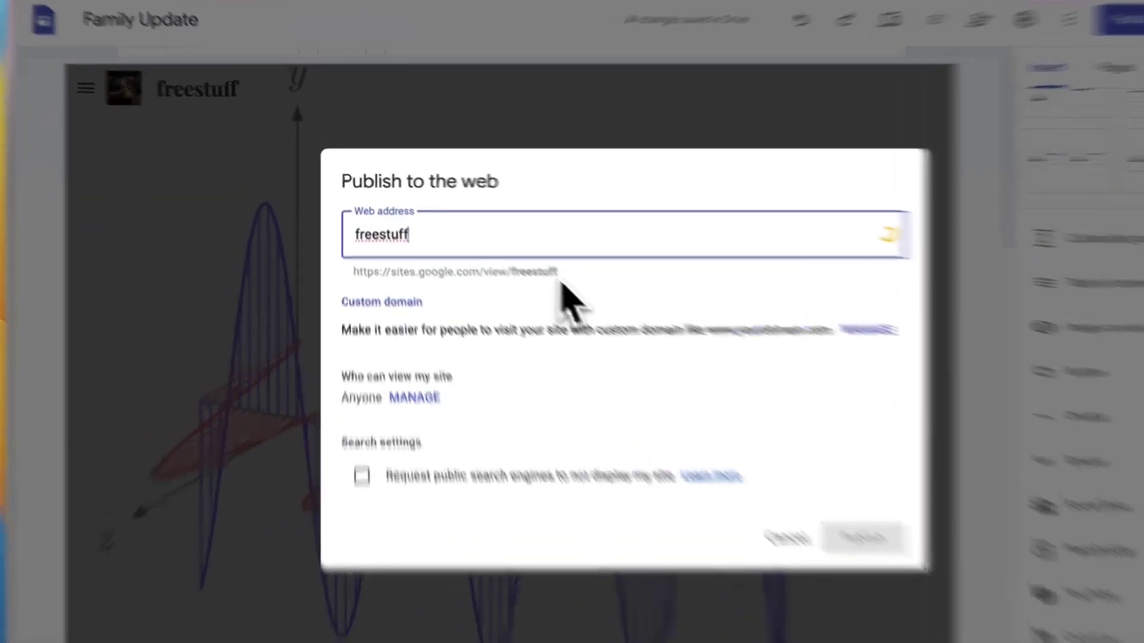
drag(482, 251, 516, 251)
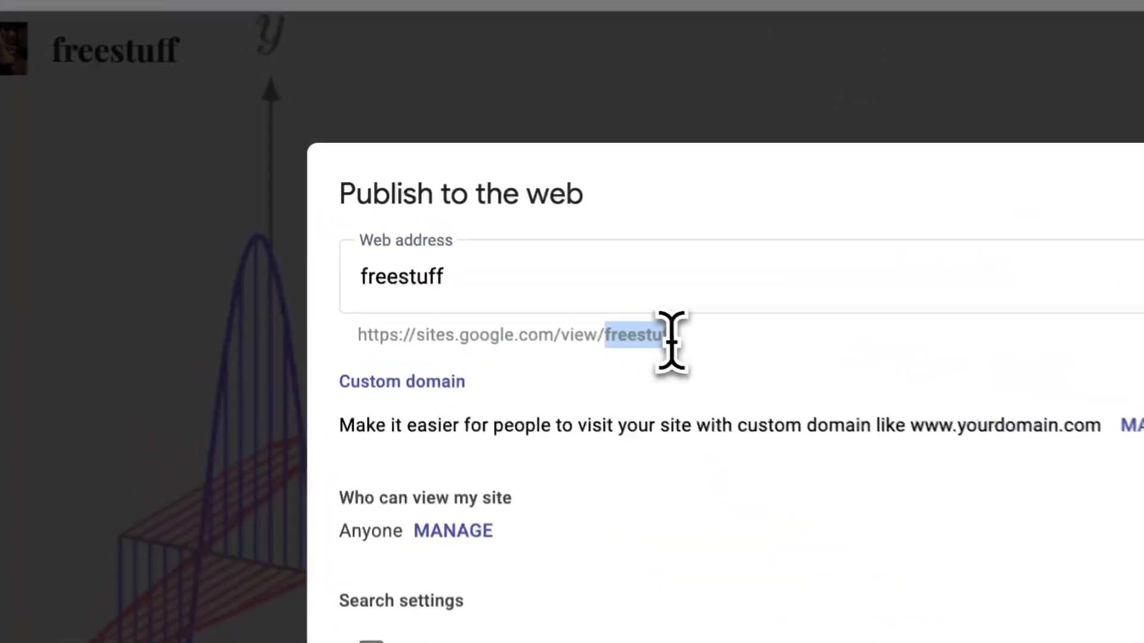
drag(671, 339, 684, 362)
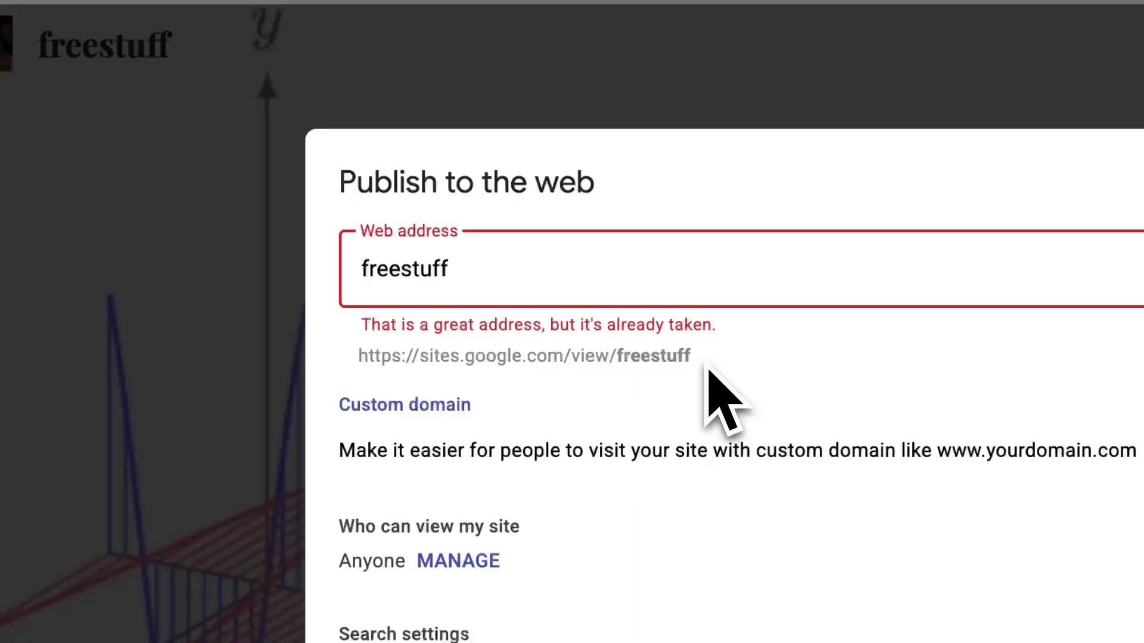
click(586, 287)
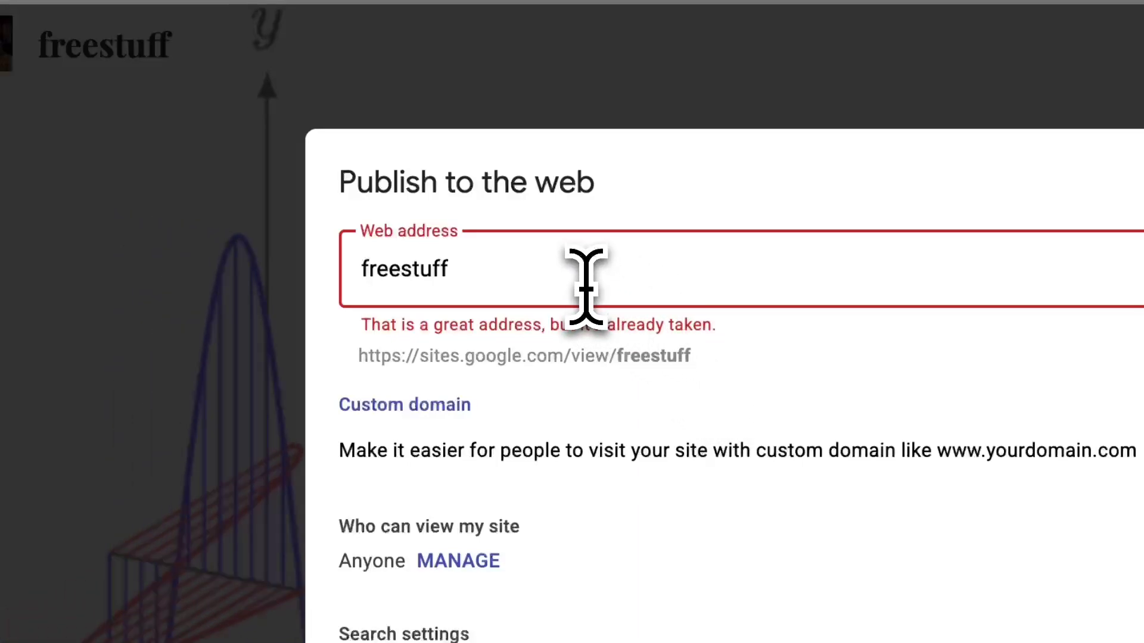
text(231234)
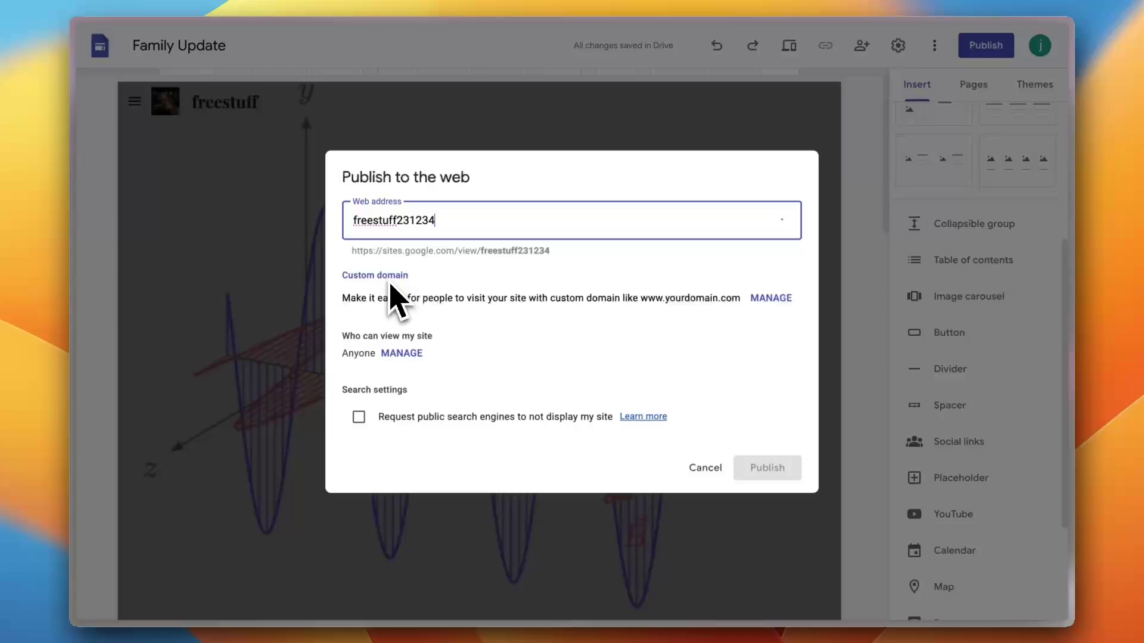
click(474, 299)
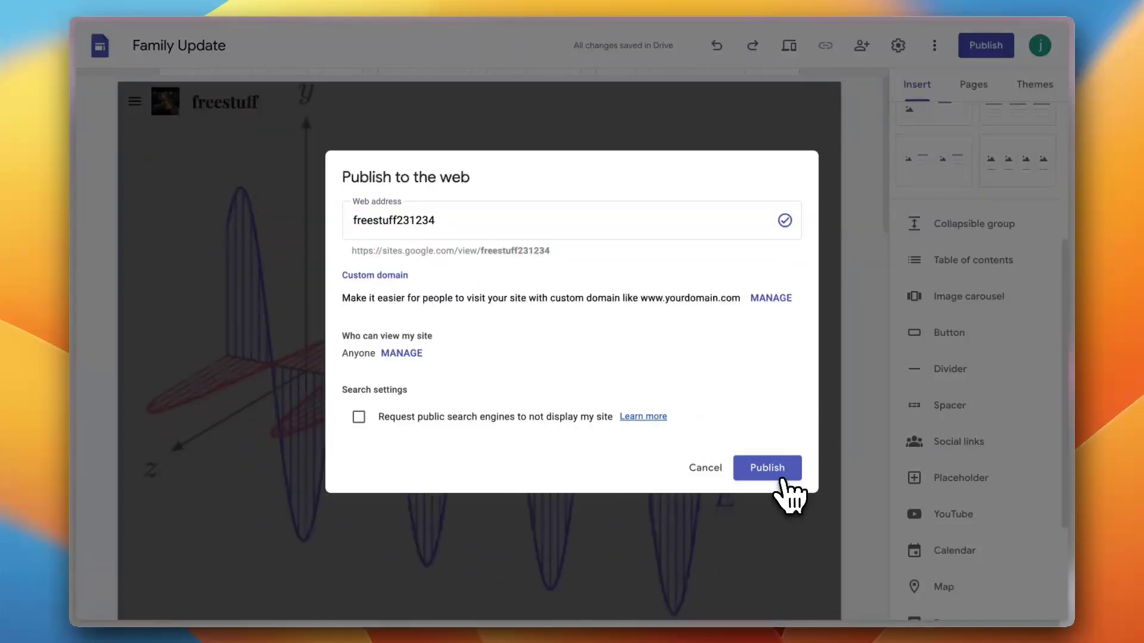
click(768, 471)
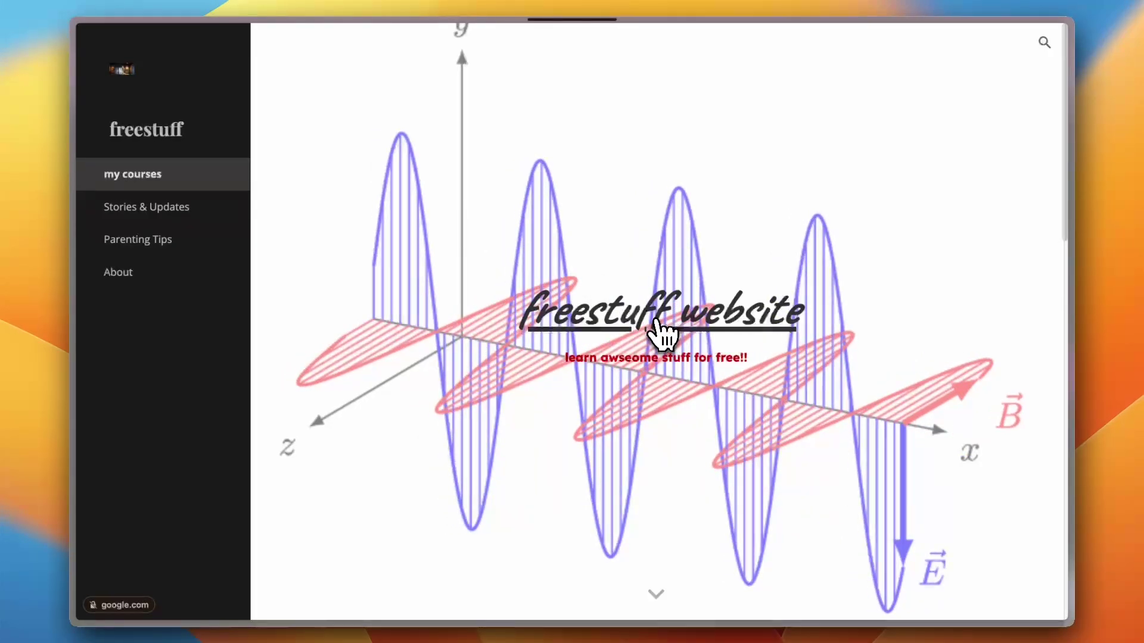
- Follow the site's google.com link to the Google home page
click(656, 320)
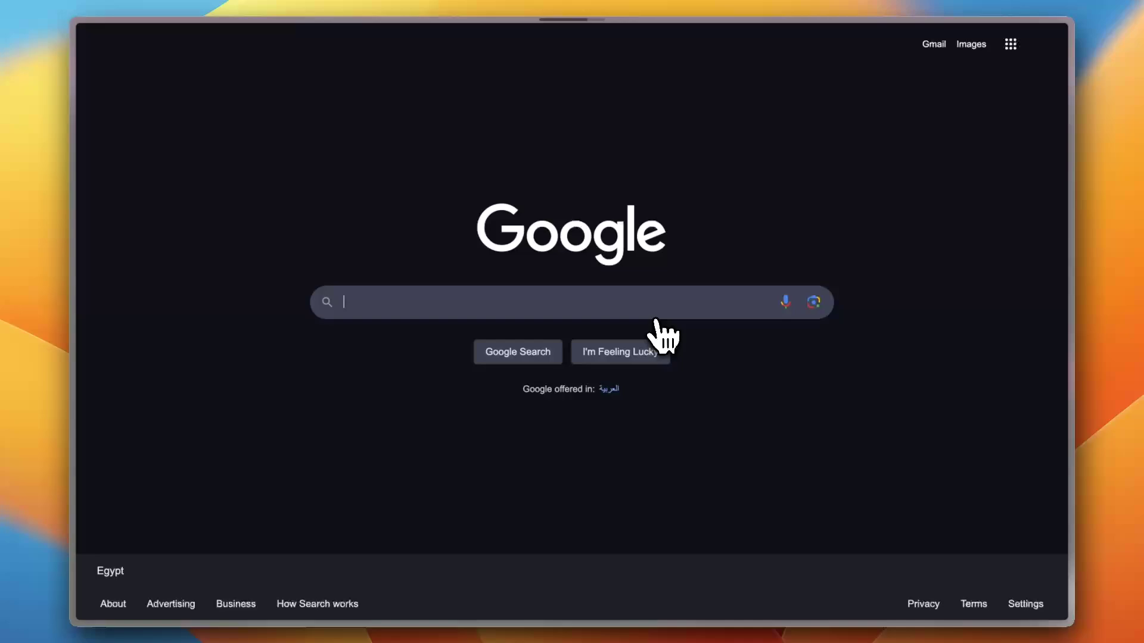